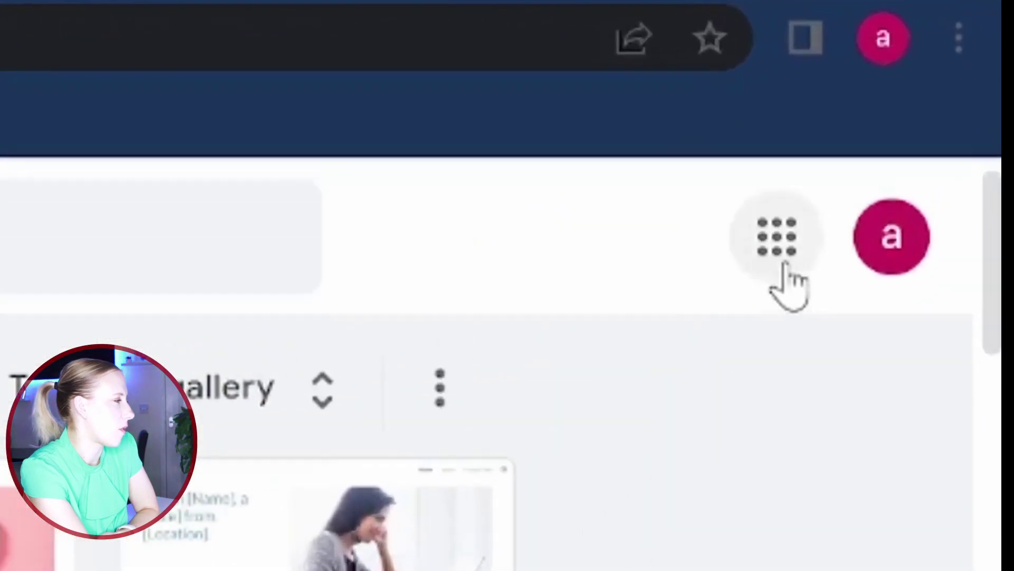
Create a new Google Site from Drive via New > More, then return to the Sites start page.
{"action": "left_click", "coordinate": [939, 106]}
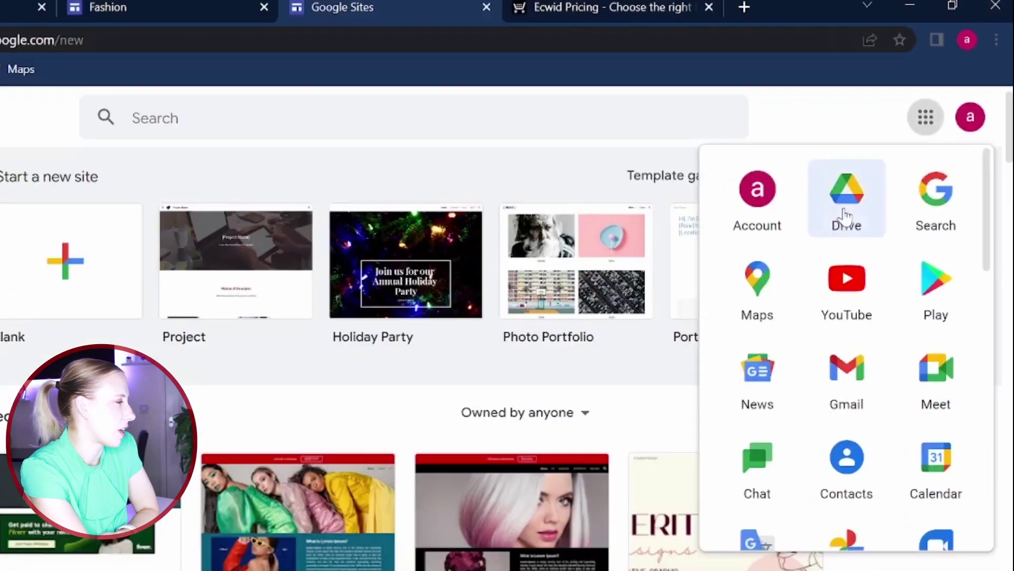
{"action": "left_click", "coordinate": [852, 193]}
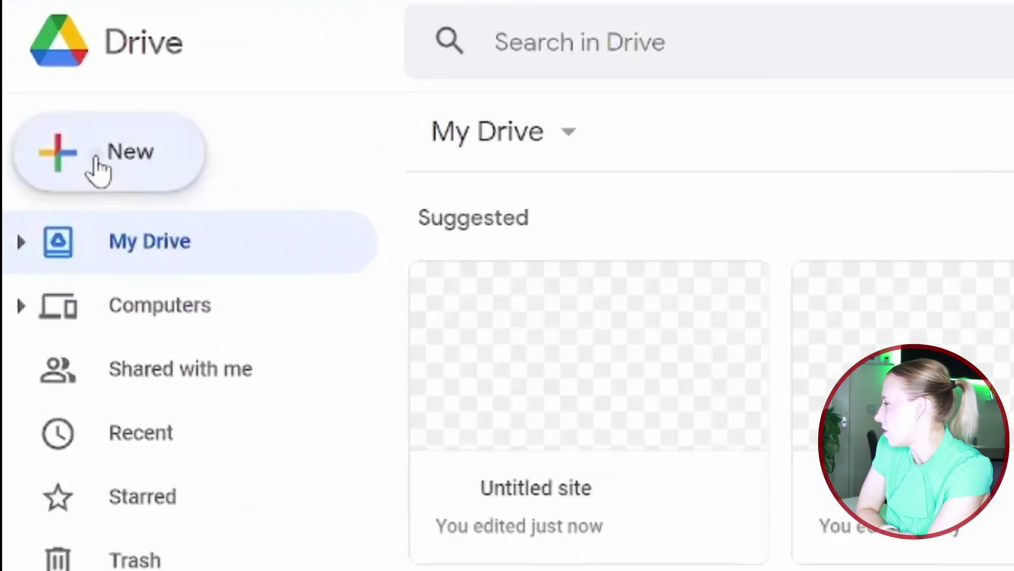
{"action": "left_click", "coordinate": [83, 158]}
{"action": "mouse_move", "coordinate": [119, 315]}
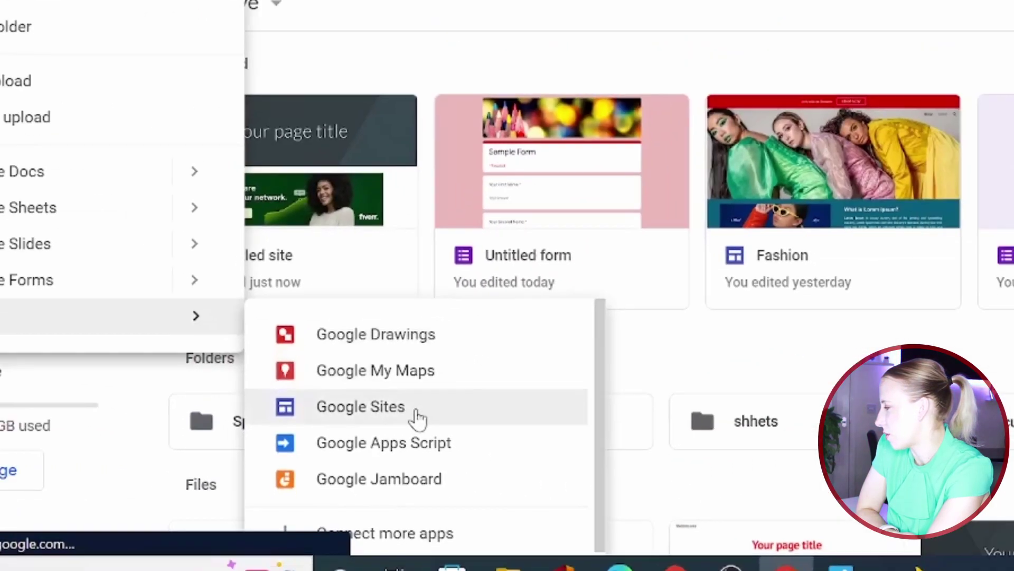
{"action": "left_click", "coordinate": [682, 383]}
{"action": "left_click", "coordinate": [333, 12]}
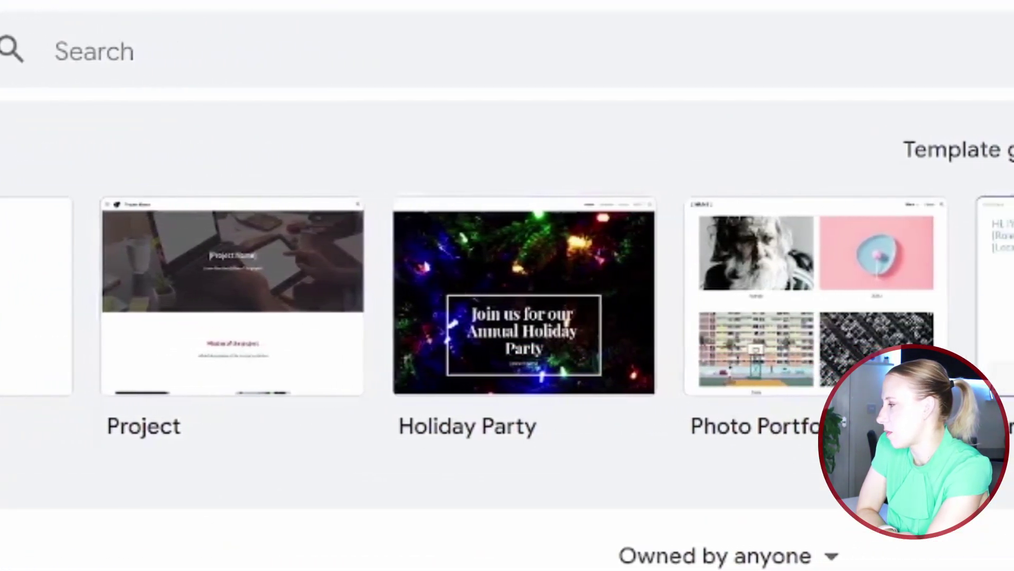
{"action": "left_click", "coordinate": [918, 149]}
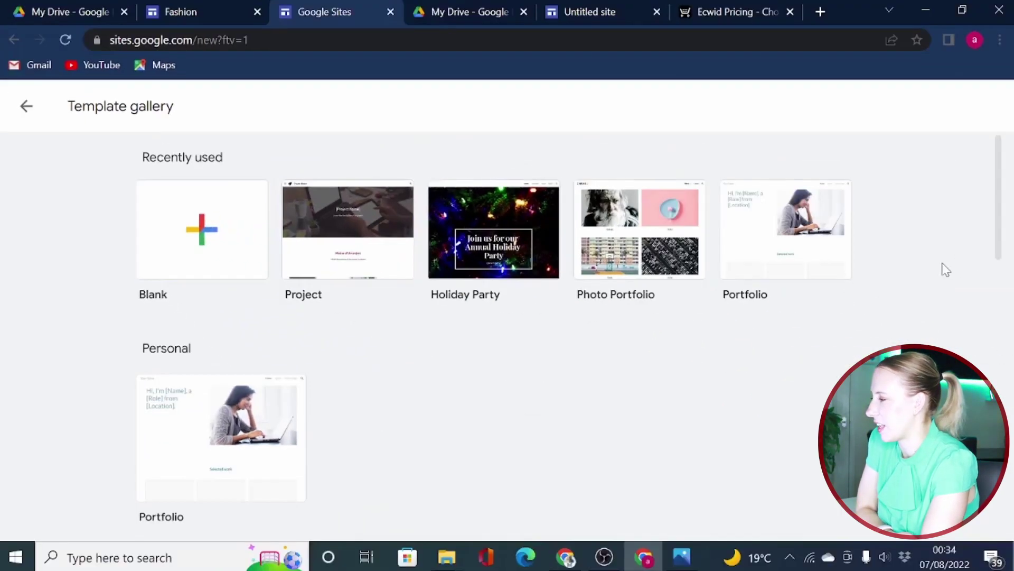
{"action": "scroll", "coordinate": [945, 270], "scroll_direction": "down", "scroll_amount": 1}
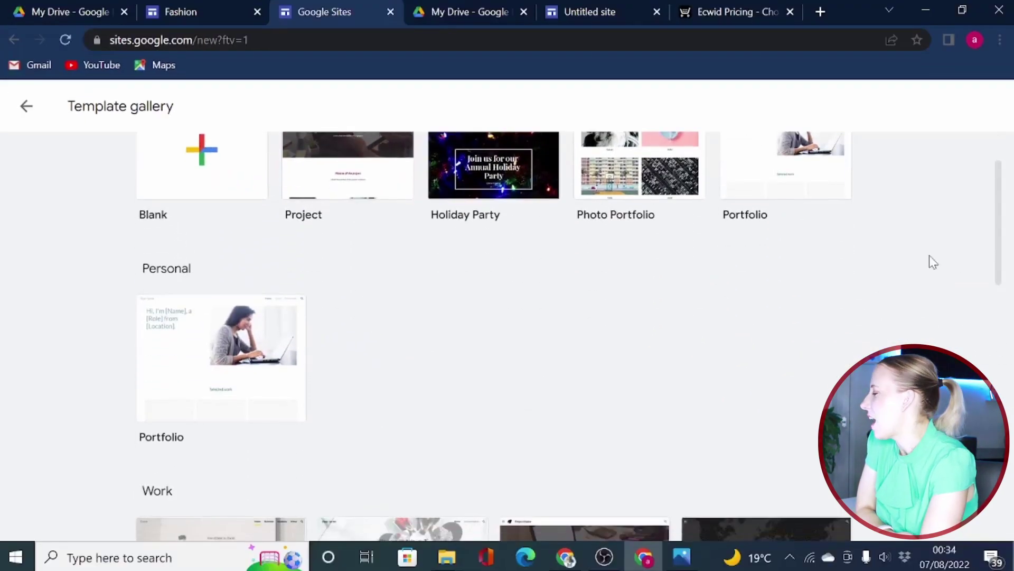
{"action": "scroll", "coordinate": [929, 255], "scroll_direction": "down", "scroll_amount": 3}
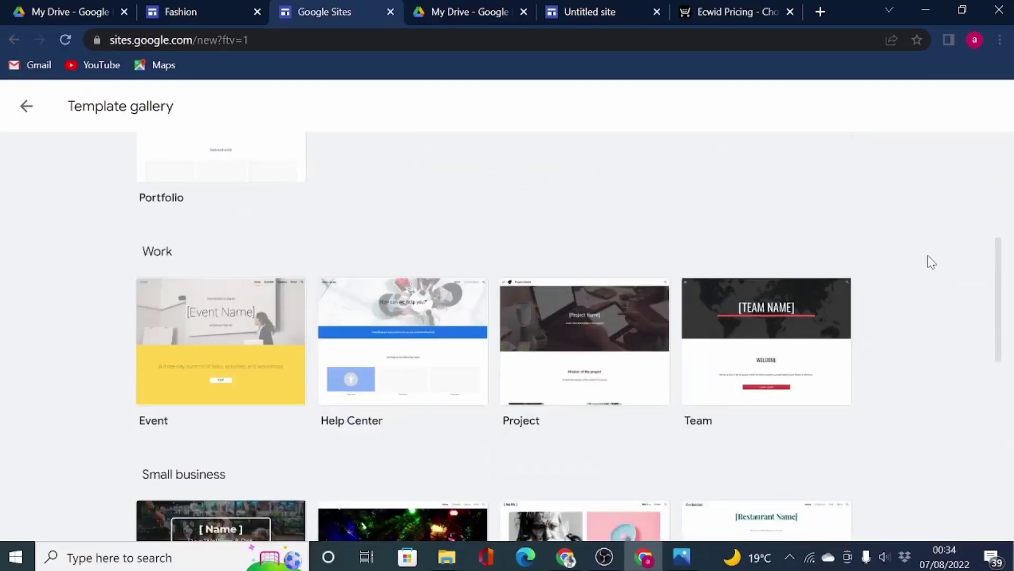
{"action": "scroll", "coordinate": [929, 255], "scroll_direction": "down", "scroll_amount": 3}
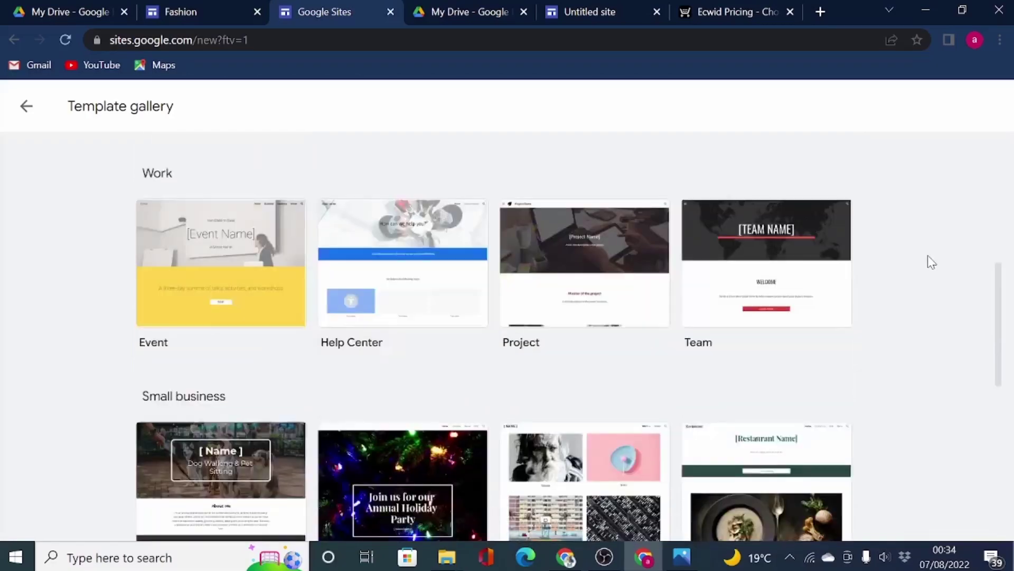
{"action": "scroll", "coordinate": [928, 255], "scroll_direction": "down", "scroll_amount": 2}
{"action": "scroll", "coordinate": [928, 256], "scroll_direction": "down", "scroll_amount": 2}
{"action": "scroll", "coordinate": [928, 255], "scroll_direction": "down", "scroll_amount": 2}
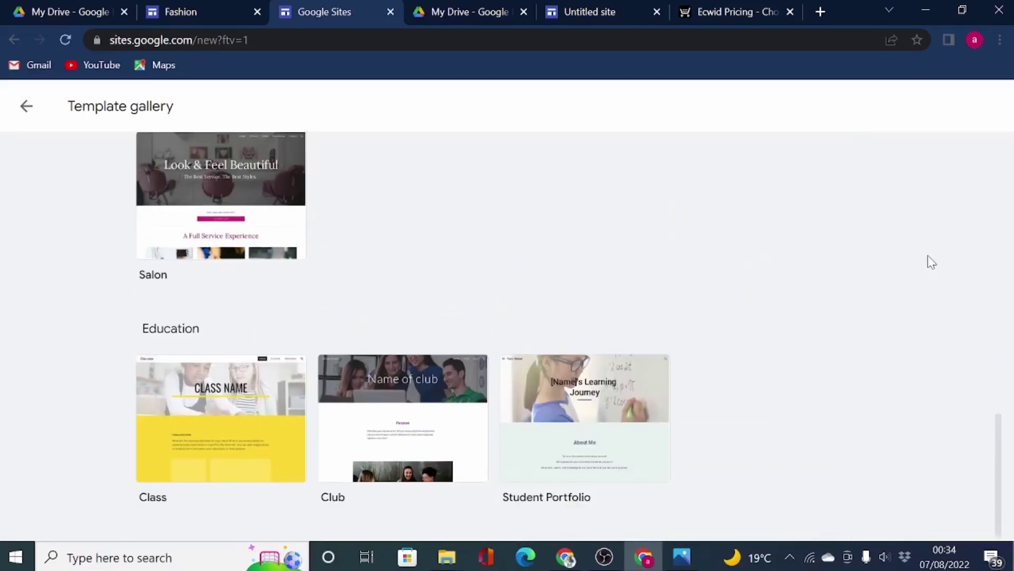
{"action": "scroll", "coordinate": [928, 255], "scroll_direction": "up", "scroll_amount": 4}
{"action": "left_click", "coordinate": [28, 109]}
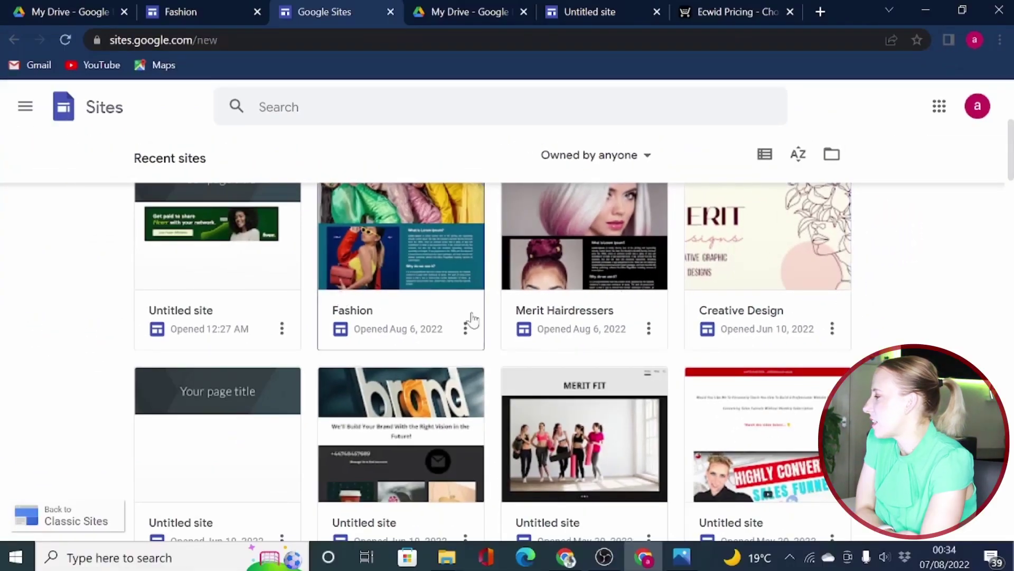
{"action": "scroll", "coordinate": [472, 320], "scroll_direction": "up", "scroll_amount": 2}
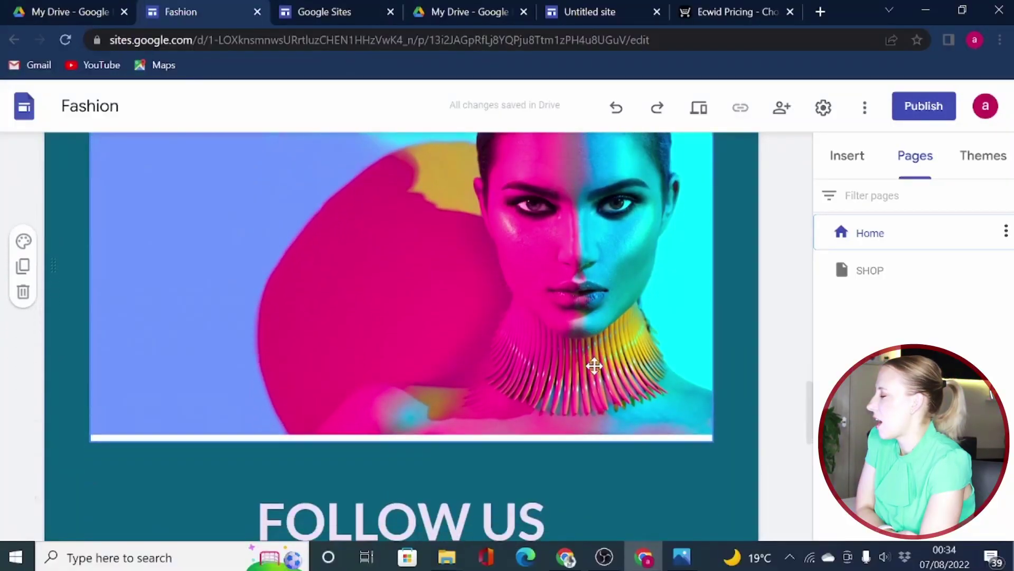
{"action": "scroll", "coordinate": [592, 366], "scroll_direction": "down", "scroll_amount": 2}
{"action": "scroll", "coordinate": [598, 372], "scroll_direction": "down", "scroll_amount": 3}
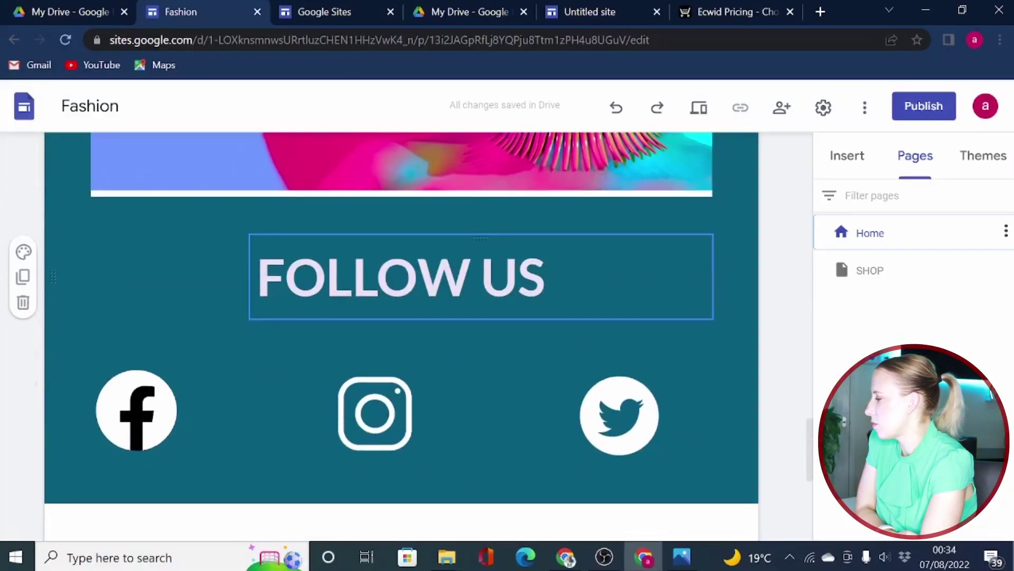
{"action": "scroll", "coordinate": [598, 373], "scroll_direction": "down", "scroll_amount": 3}
{"action": "scroll", "coordinate": [598, 373], "scroll_direction": "down", "scroll_amount": 3}
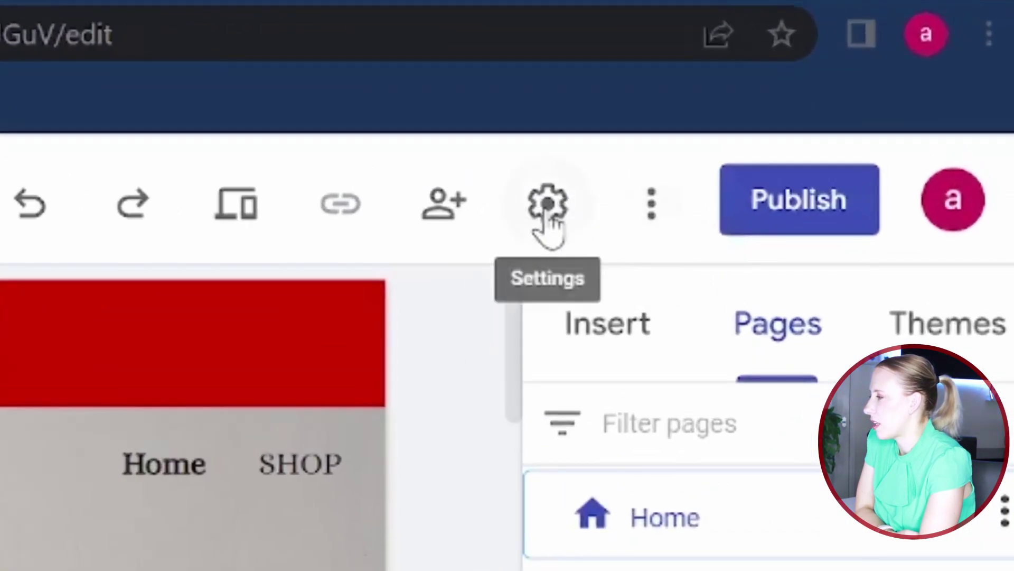
In Settings, relink the announcement banner's SHOP NOW button to the SHOP page.
{"action": "left_click", "coordinate": [547, 205]}
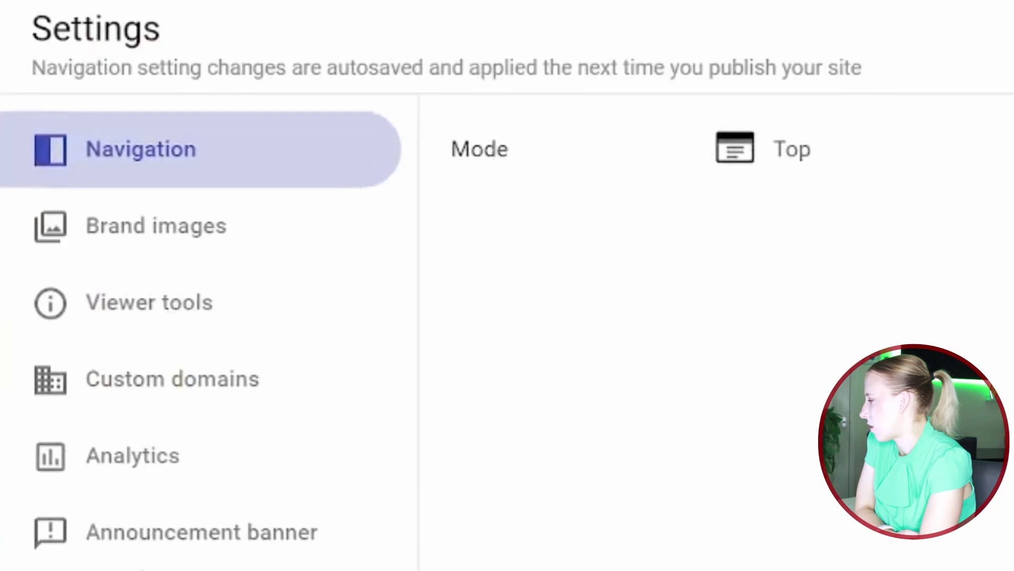
{"action": "left_click", "coordinate": [151, 535]}
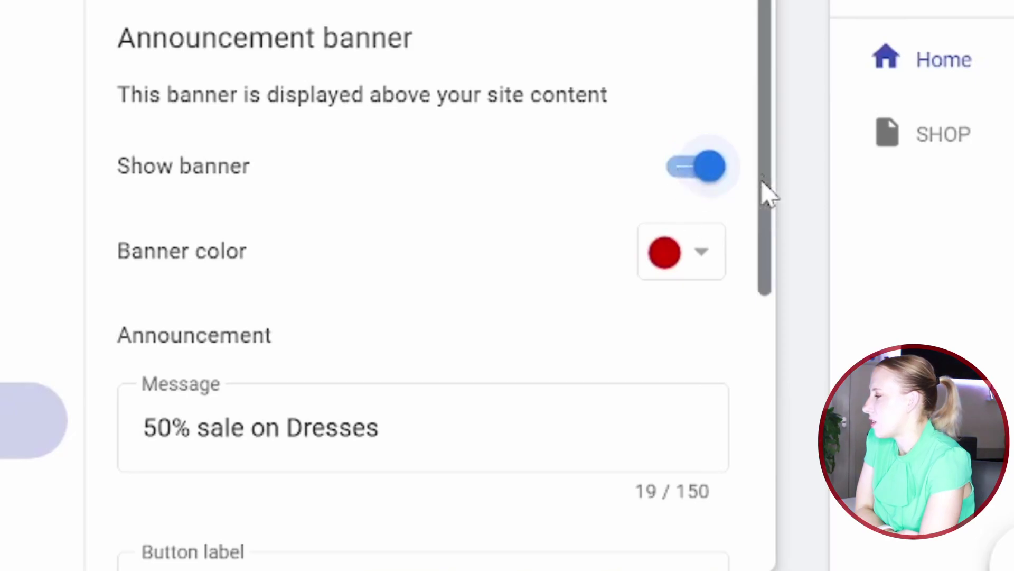
{"action": "scroll", "coordinate": [539, 347], "scroll_direction": "down", "scroll_amount": 2}
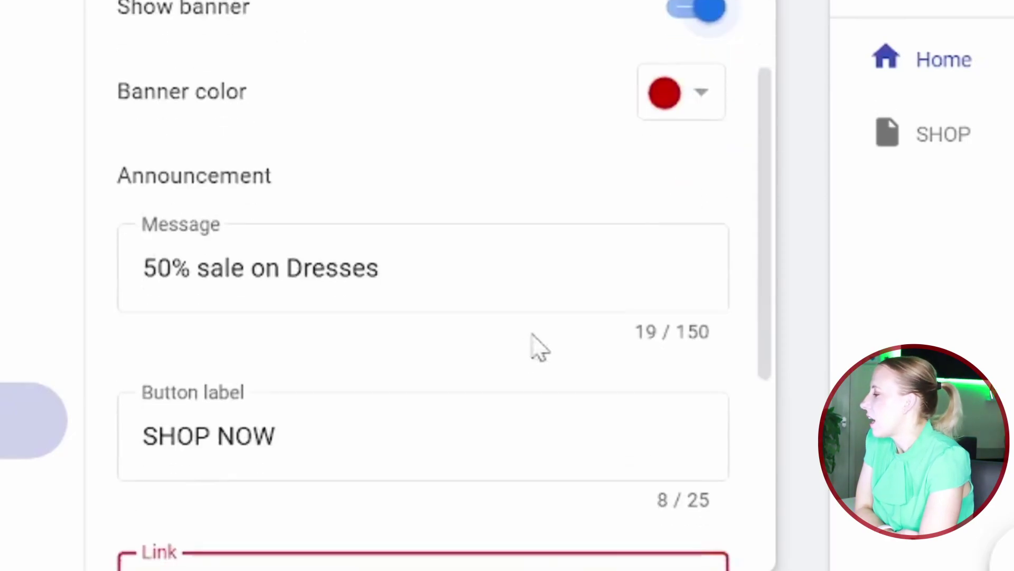
{"action": "scroll", "coordinate": [420, 317], "scroll_direction": "down", "scroll_amount": 2}
{"action": "scroll", "coordinate": [420, 317], "scroll_direction": "down", "scroll_amount": 2}
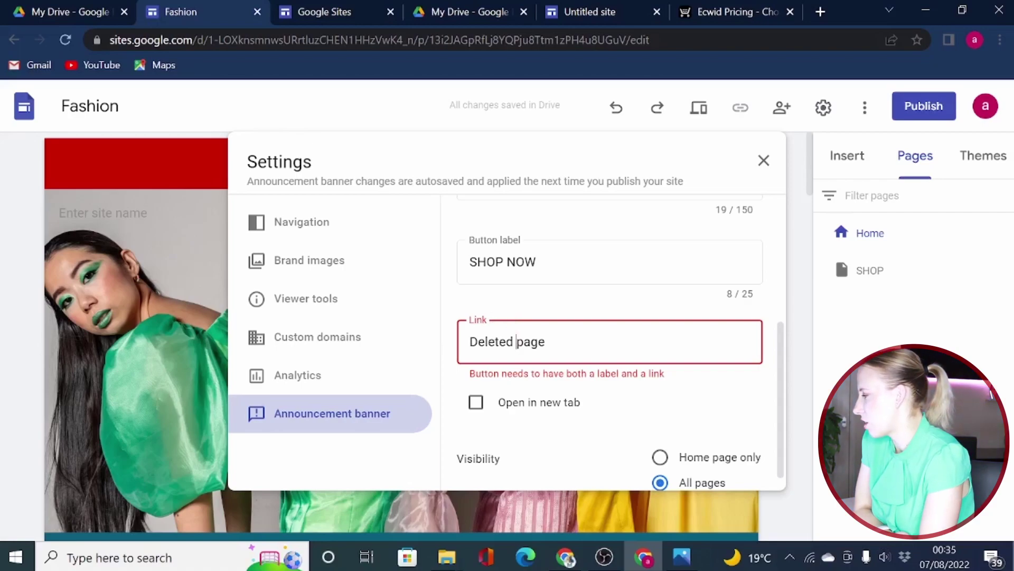
{"action": "key", "text": "BackSpace"}
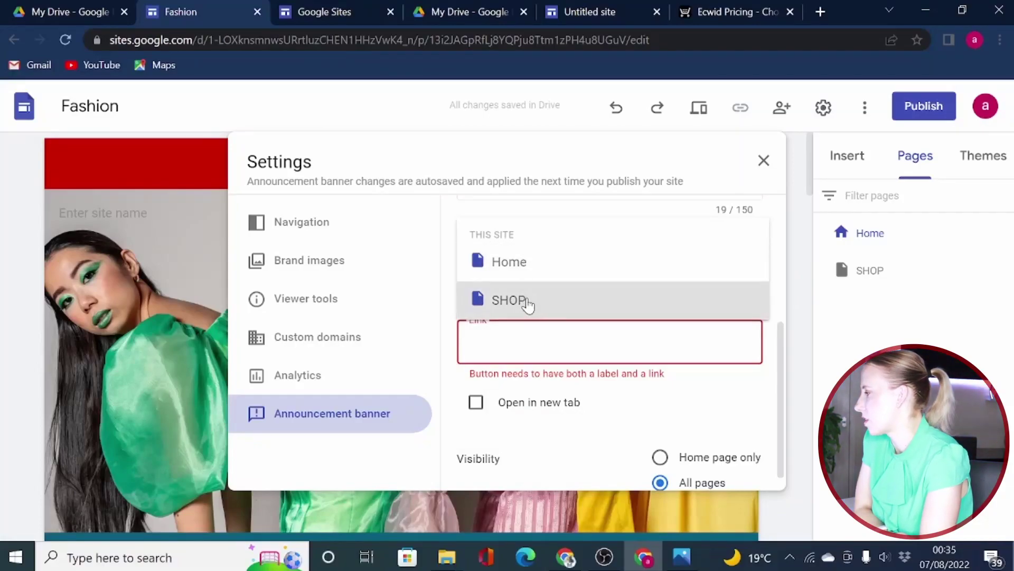
{"action": "left_click", "coordinate": [528, 304]}
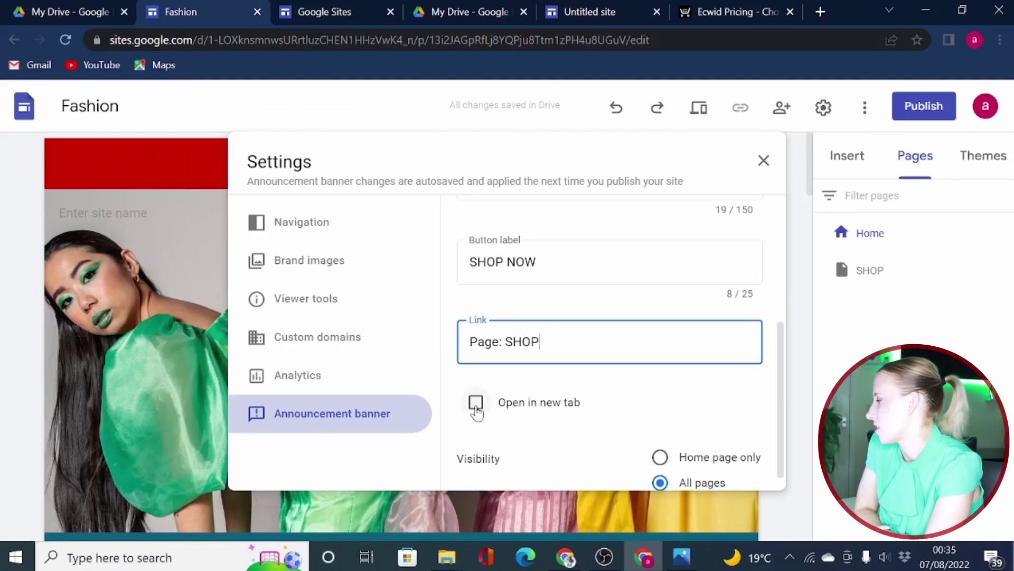
{"action": "scroll", "coordinate": [535, 416], "scroll_direction": "down", "scroll_amount": 1}
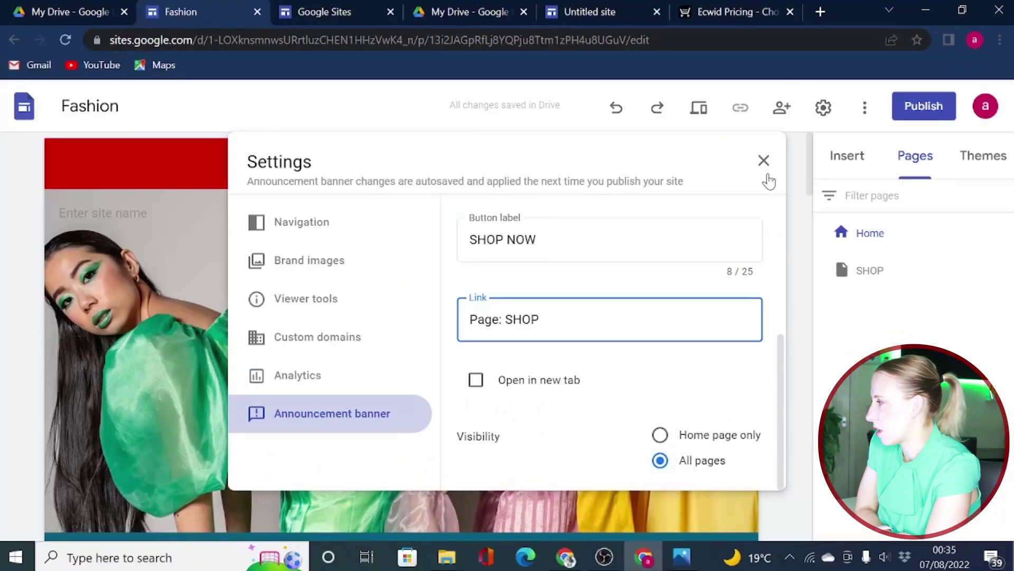
{"action": "left_click", "coordinate": [764, 162]}
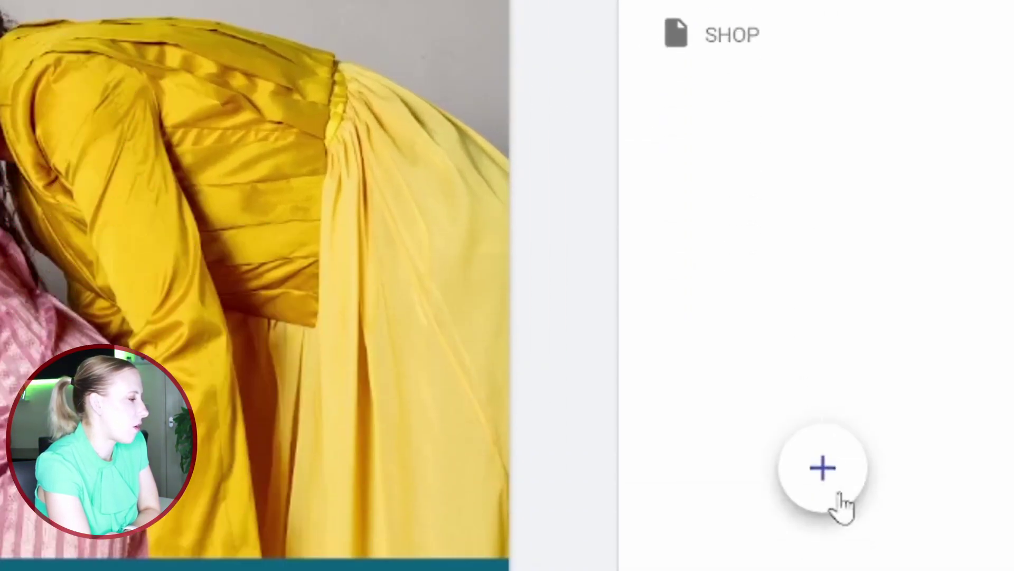
{"action": "left_click", "coordinate": [916, 488]}
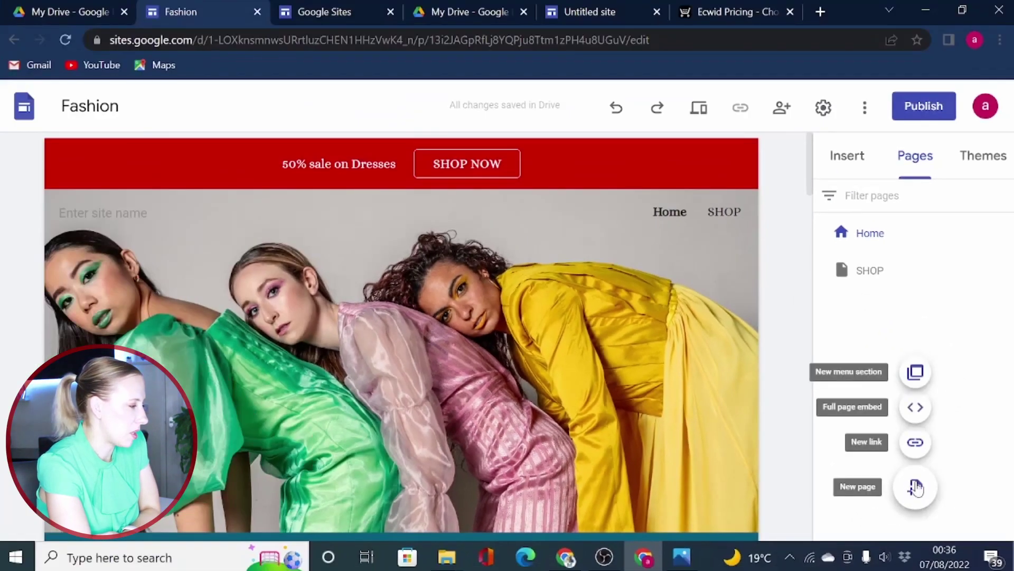
{"action": "left_click", "coordinate": [915, 487]}
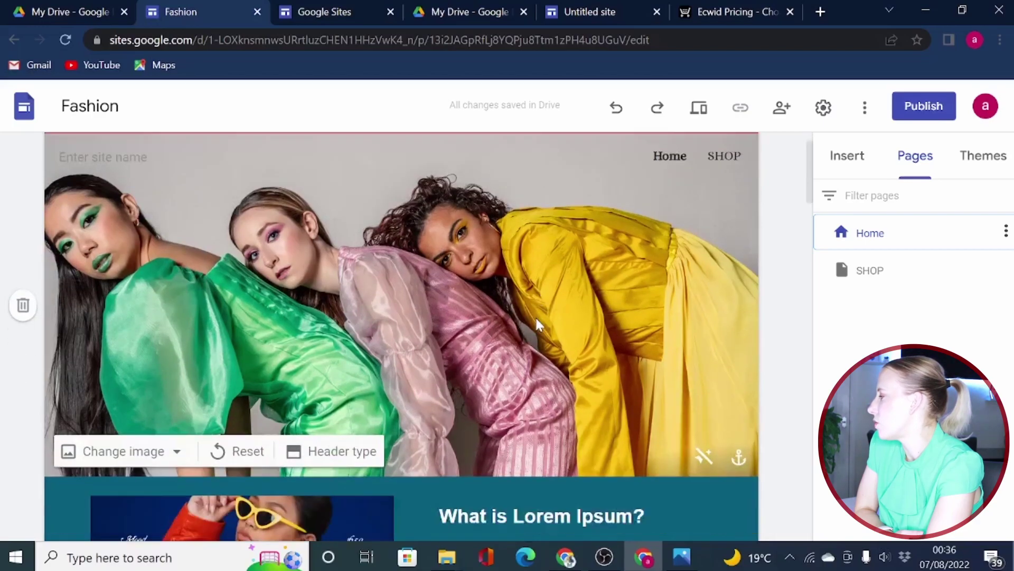
{"action": "scroll", "coordinate": [593, 379], "scroll_direction": "down", "scroll_amount": 5}
{"action": "scroll", "coordinate": [528, 384], "scroll_direction": "down", "scroll_amount": 5}
{"action": "scroll", "coordinate": [529, 384], "scroll_direction": "down", "scroll_amount": 5}
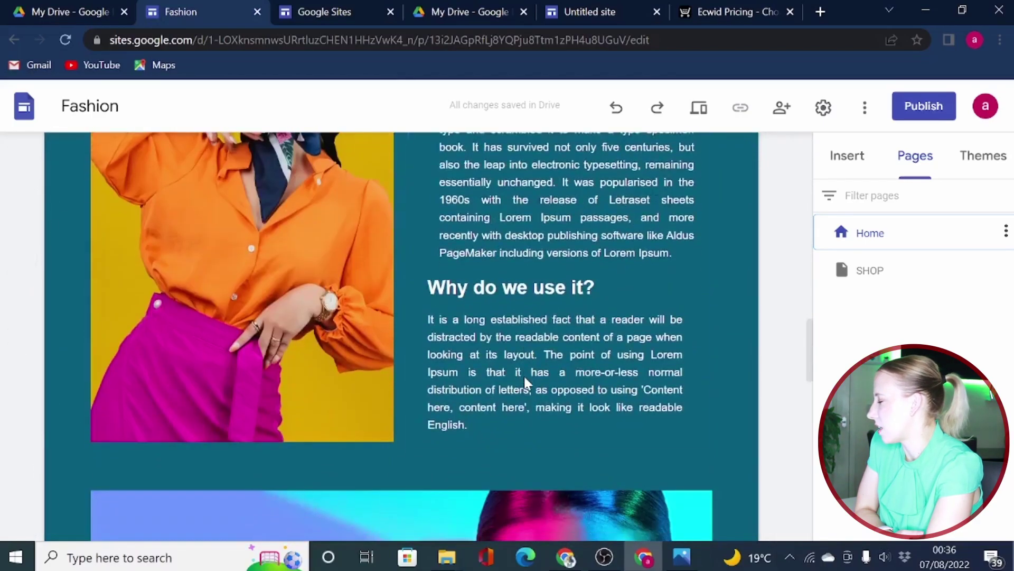
{"action": "scroll", "coordinate": [689, 372], "scroll_direction": "down", "scroll_amount": 8}
{"action": "scroll", "coordinate": [627, 235], "scroll_direction": "up", "scroll_amount": 2}
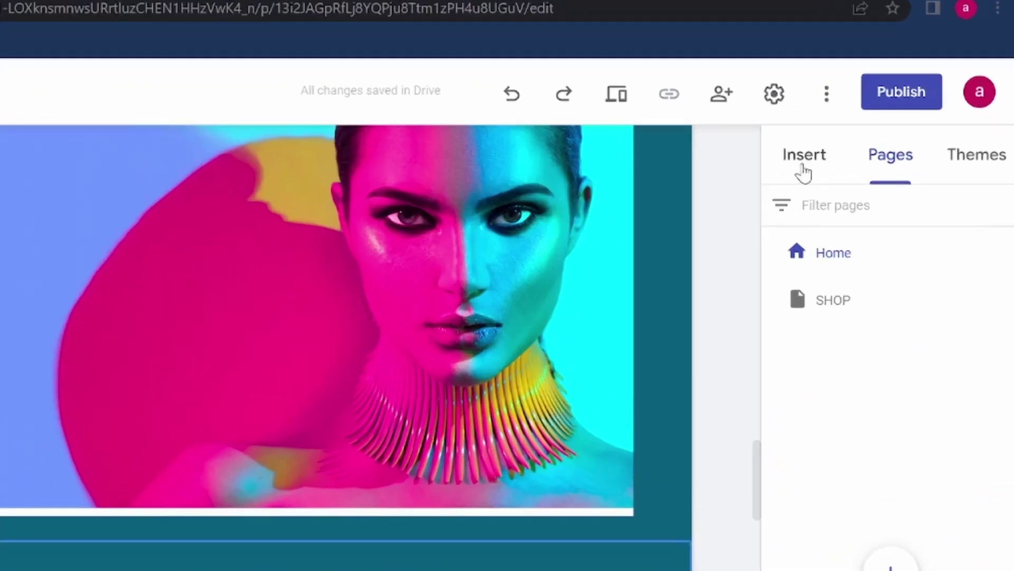
Browse Insert > Images, open the Drive image picker, and close it without adding anything.
{"action": "left_click", "coordinate": [847, 157]}
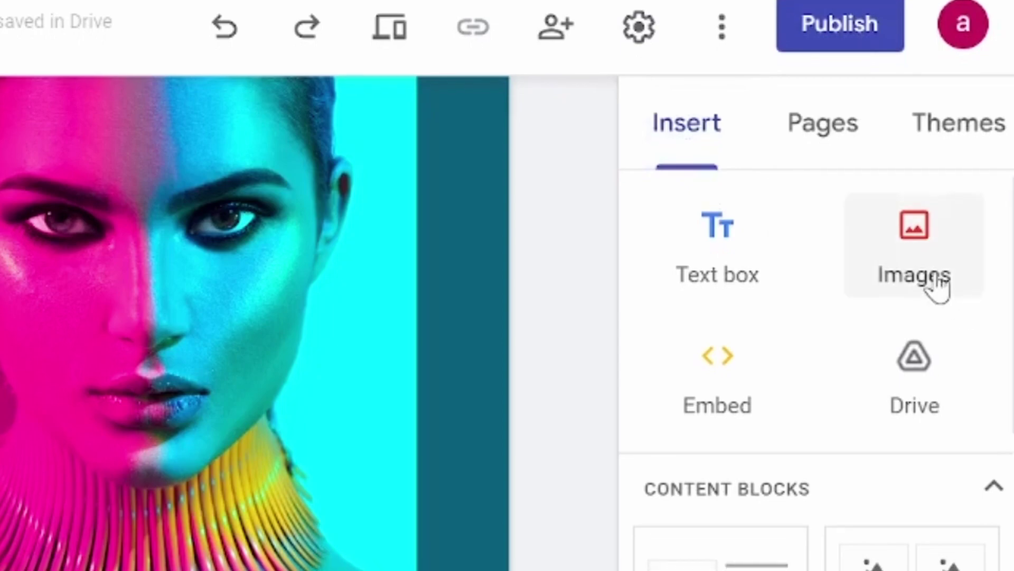
{"action": "left_click", "coordinate": [919, 285]}
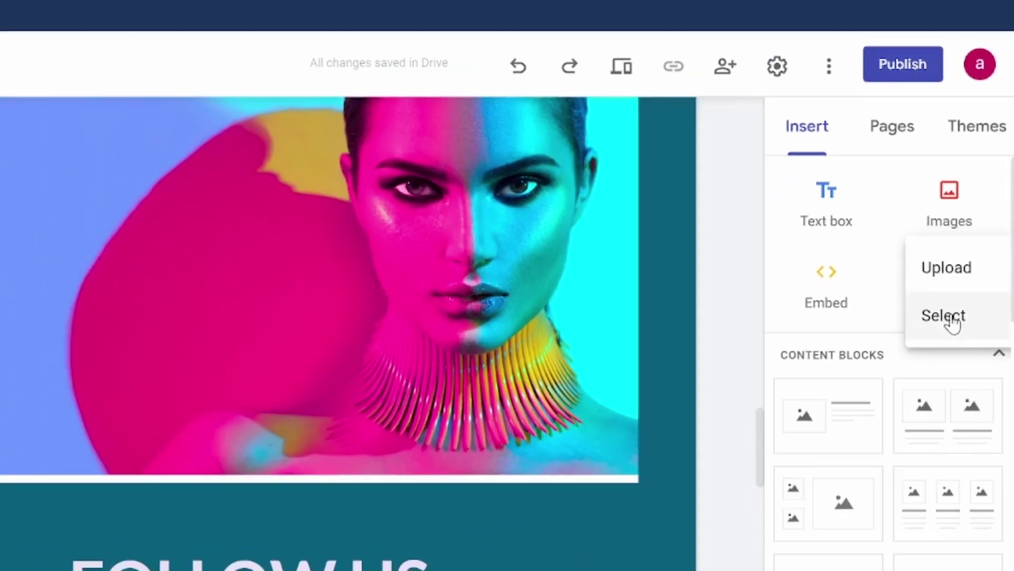
{"action": "left_click", "coordinate": [905, 353]}
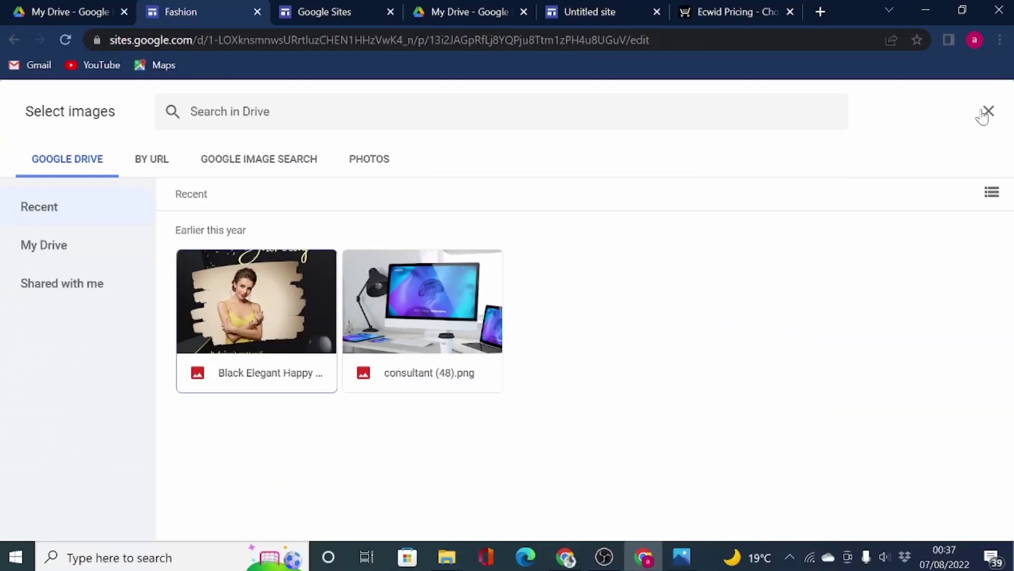
{"action": "left_click", "coordinate": [985, 114]}
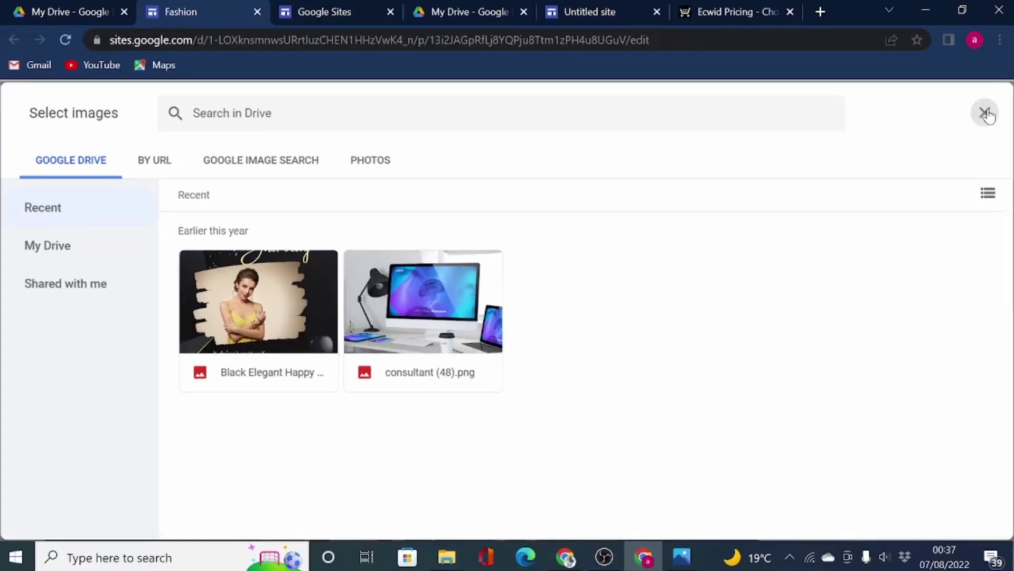
Upload the consultant (37) image from the computer into the home page.
{"action": "left_click", "coordinate": [962, 232]}
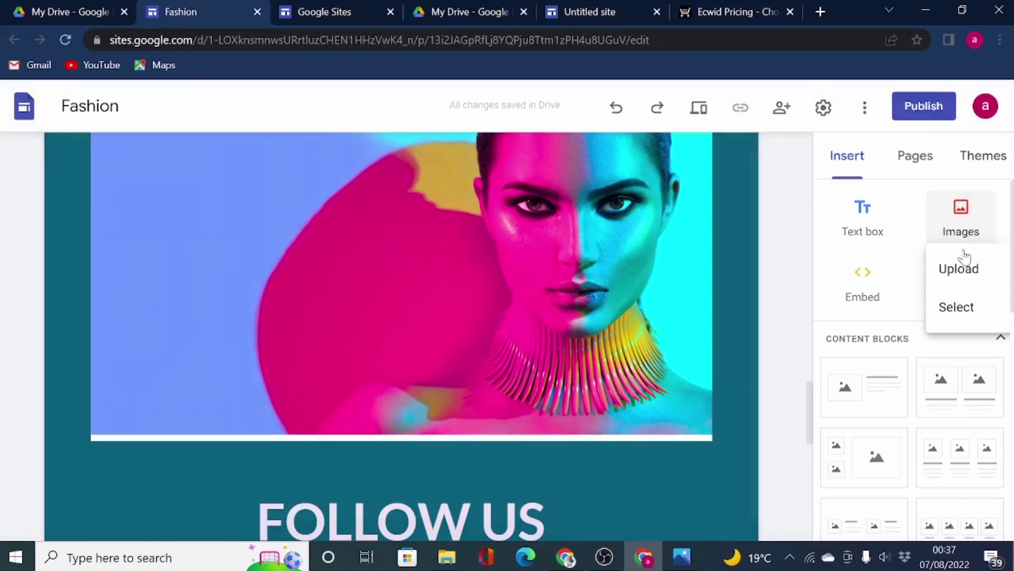
{"action": "left_click", "coordinate": [964, 263]}
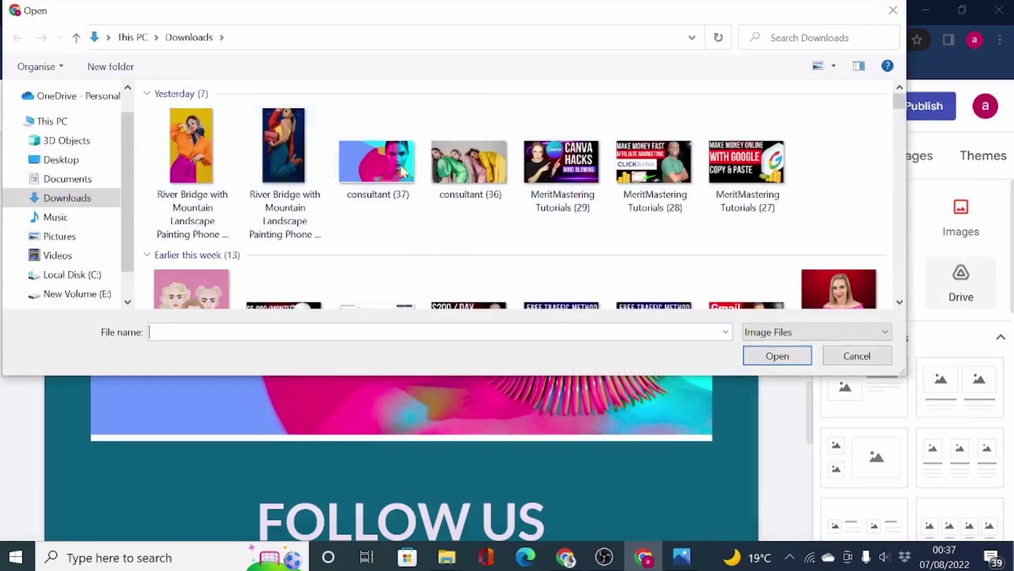
{"action": "left_click", "coordinate": [402, 171]}
{"action": "left_click", "coordinate": [778, 356]}
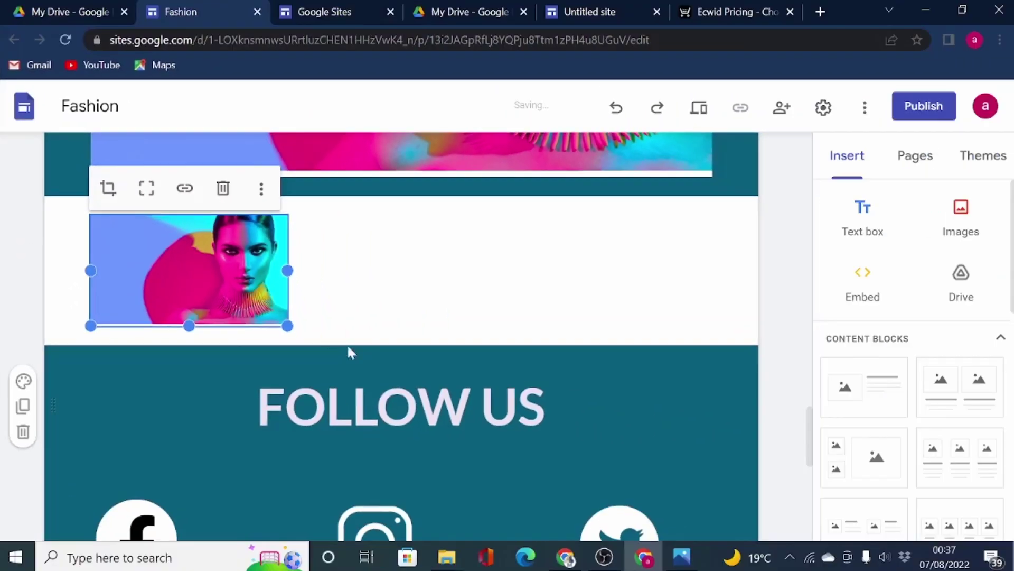
Stretch the image to full content width and taller, and set its section to Style 3 dark teal.
{"action": "left_click_drag", "start_coordinate": [289, 326], "coordinate": [725, 361]}
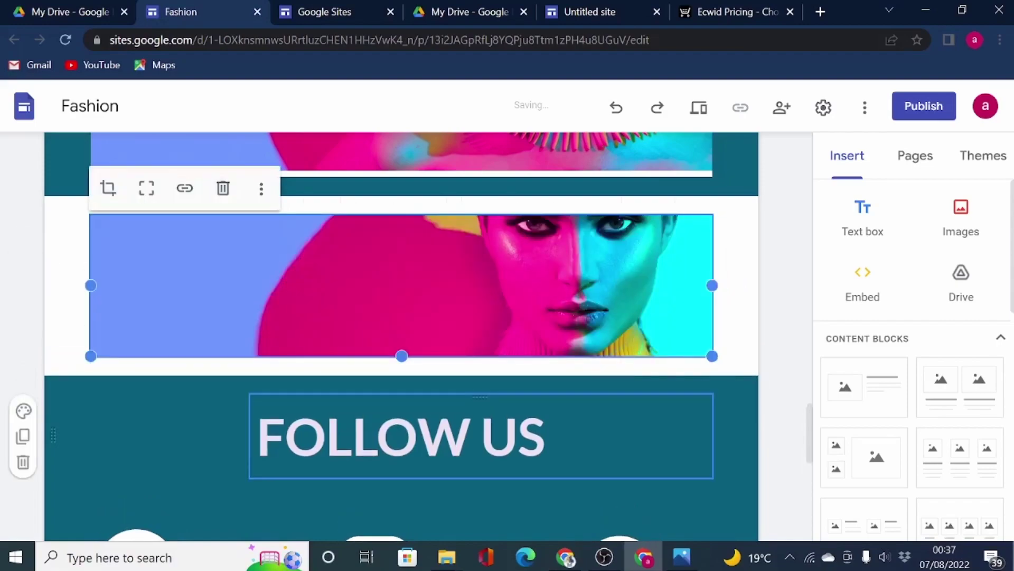
{"action": "left_click_drag", "start_coordinate": [404, 356], "coordinate": [404, 498]}
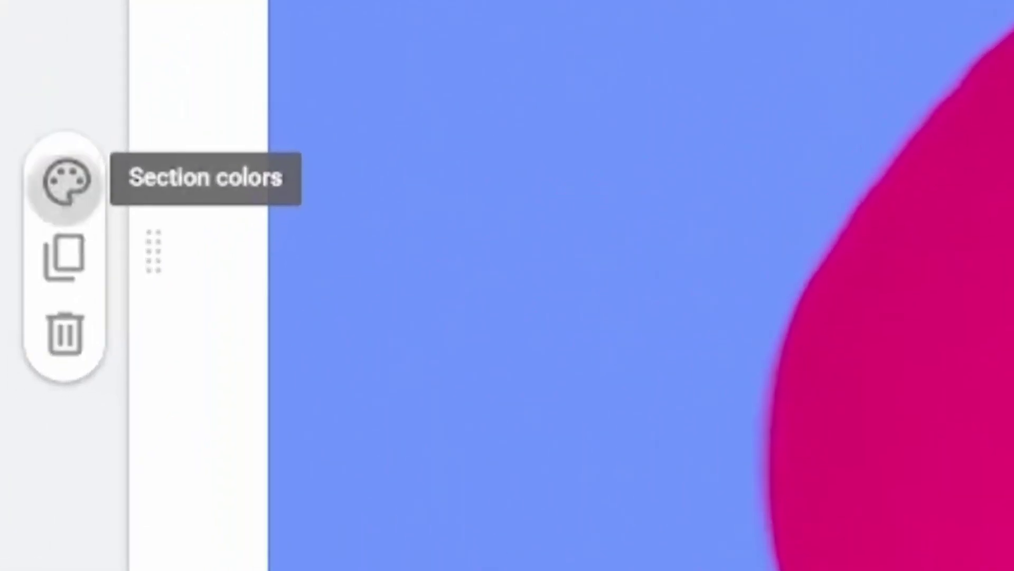
{"action": "left_click", "coordinate": [24, 333]}
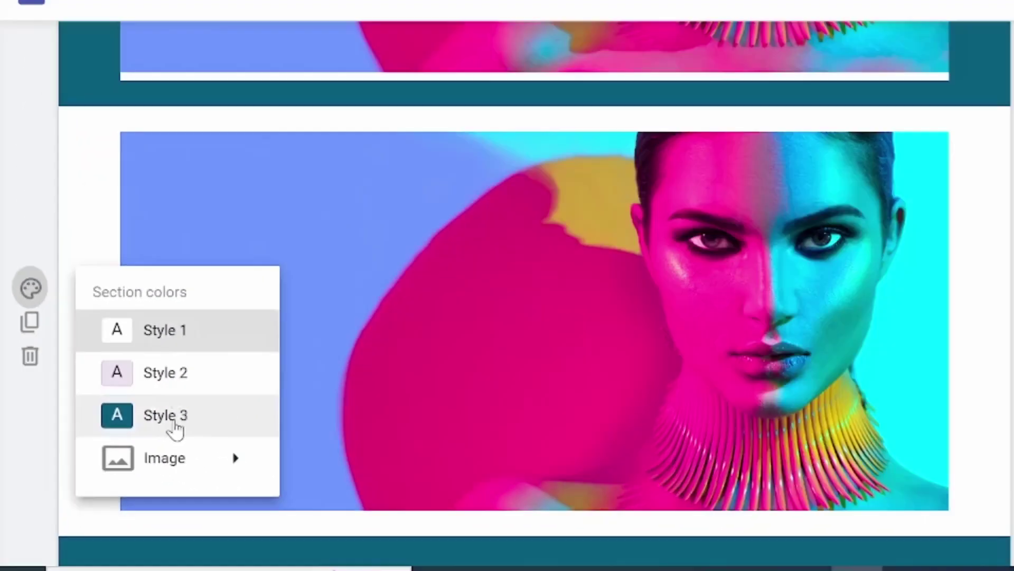
{"action": "left_click", "coordinate": [165, 416]}
{"action": "scroll", "coordinate": [103, 378], "scroll_direction": "up", "scroll_amount": 3}
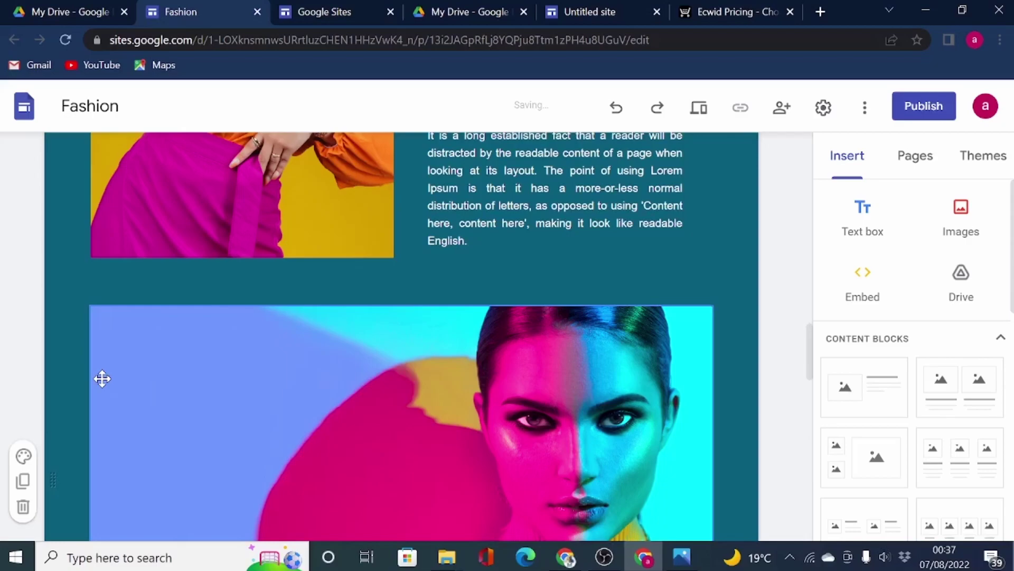
{"action": "scroll", "coordinate": [103, 378], "scroll_direction": "up", "scroll_amount": 5}
{"action": "scroll", "coordinate": [103, 378], "scroll_direction": "up", "scroll_amount": 5}
{"action": "scroll", "coordinate": [102, 378], "scroll_direction": "down", "scroll_amount": 5}
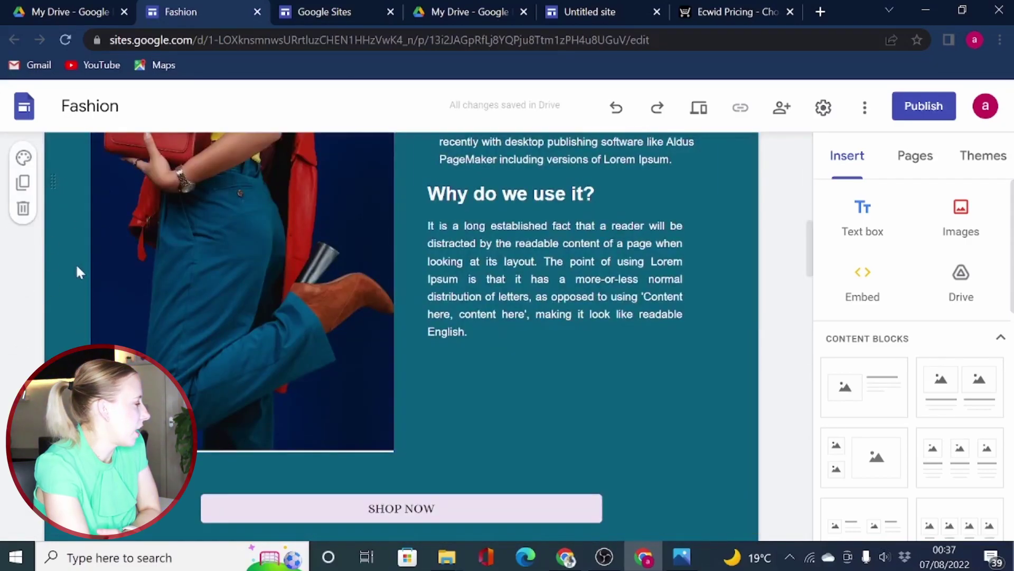
Apply Google's Simple theme so sections get black backgrounds with white text.
{"action": "left_click", "coordinate": [984, 155]}
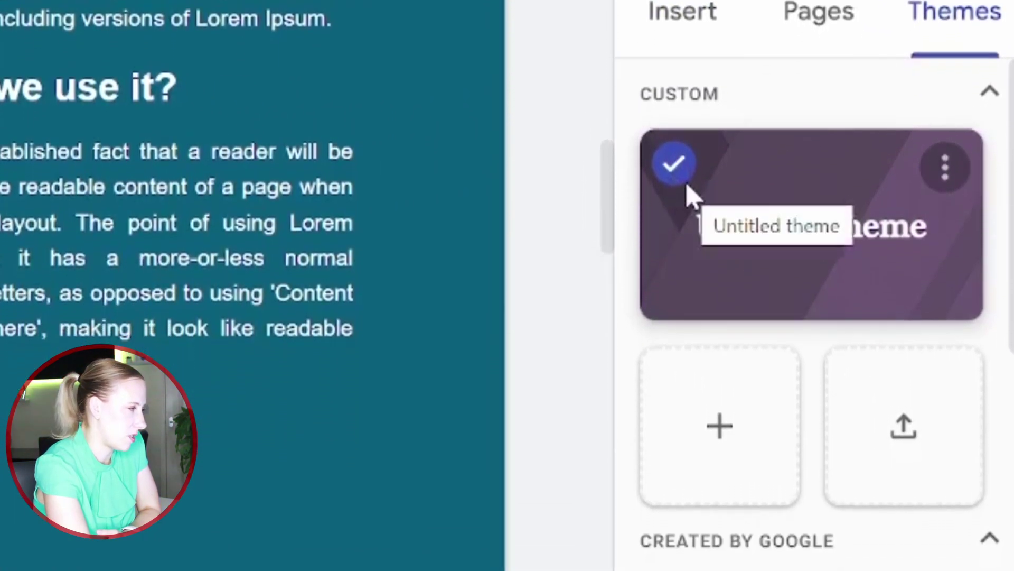
{"action": "scroll", "coordinate": [721, 158], "scroll_direction": "down", "scroll_amount": 3}
{"action": "left_click", "coordinate": [795, 492]}
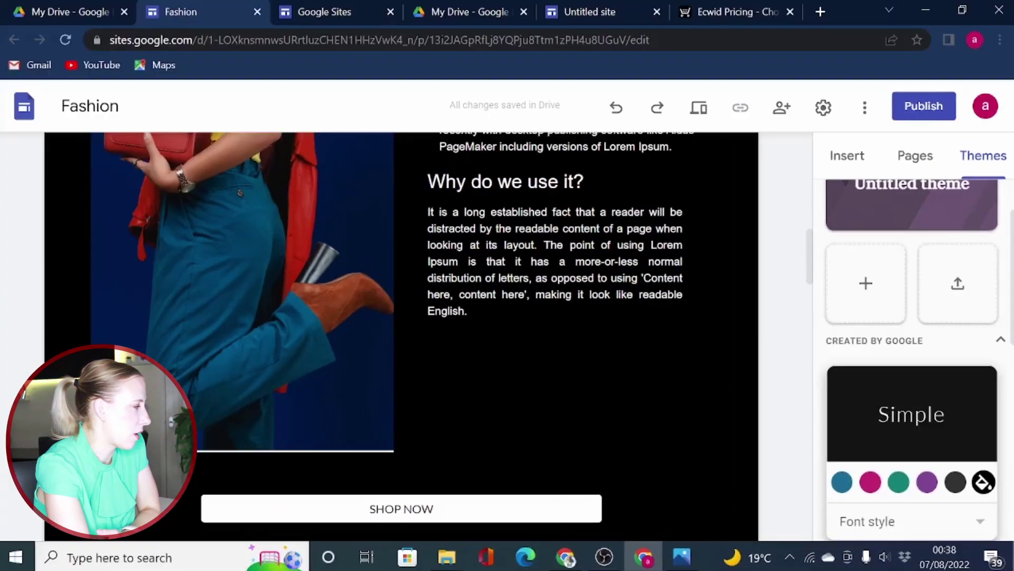
{"action": "scroll", "coordinate": [618, 415], "scroll_direction": "down", "scroll_amount": 3}
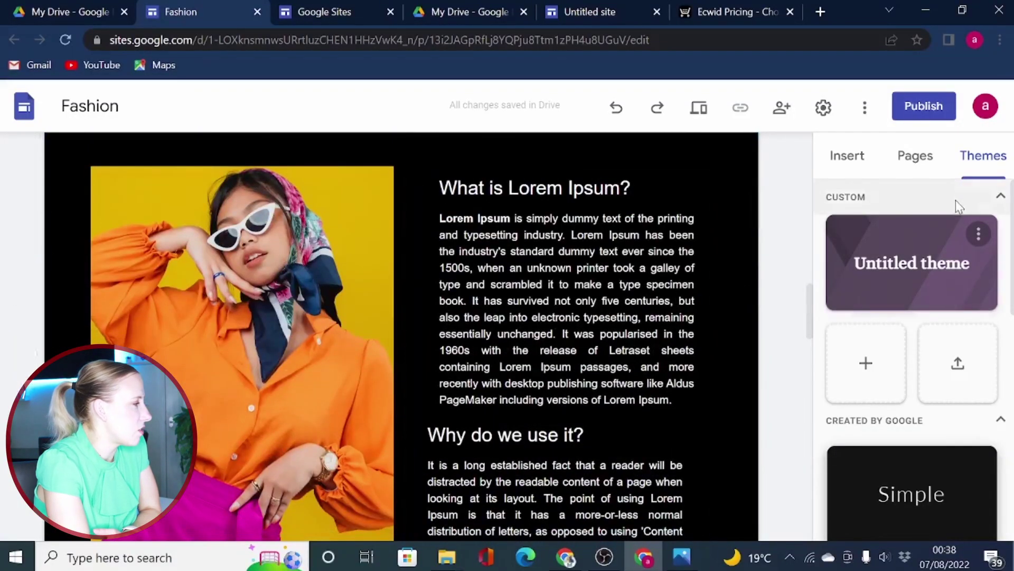
{"action": "left_click", "coordinate": [847, 156]}
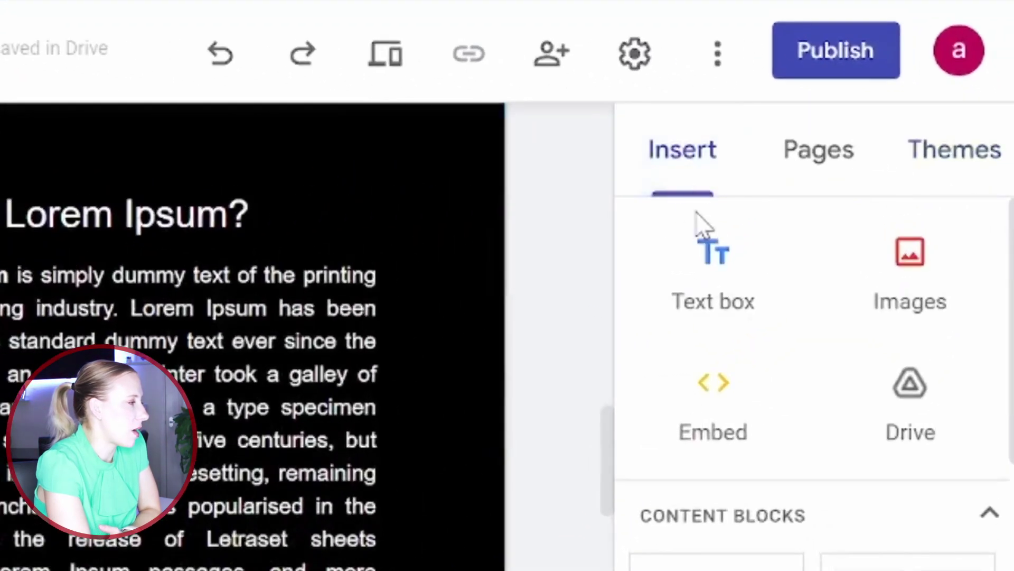
{"action": "left_click", "coordinate": [713, 274]}
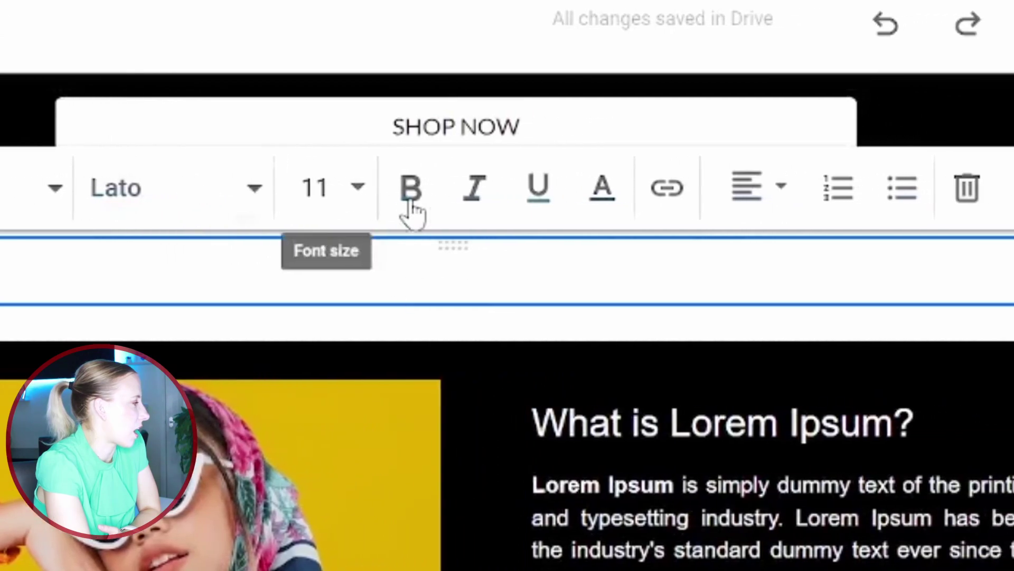
{"action": "left_click", "coordinate": [967, 187]}
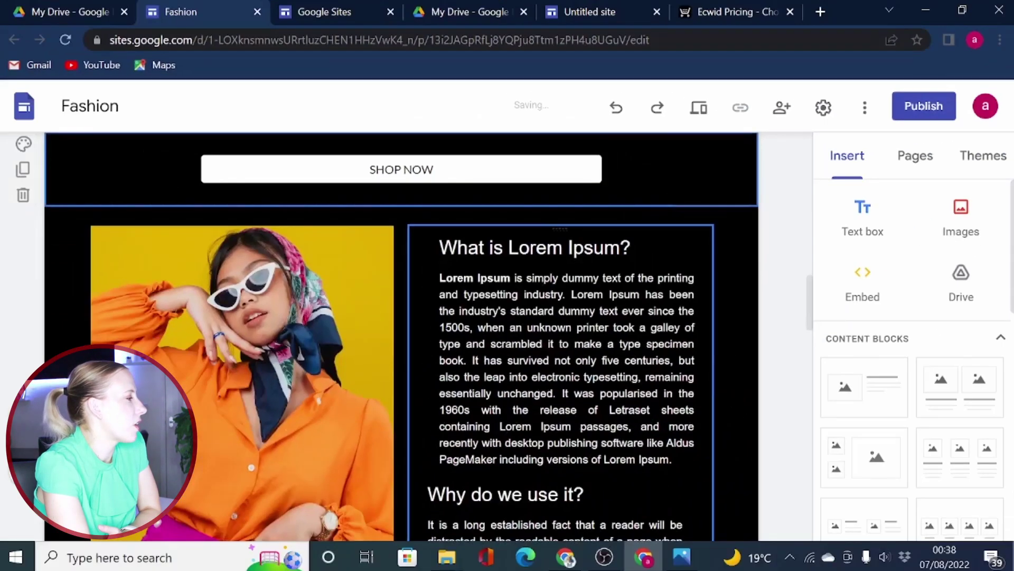
{"action": "scroll", "coordinate": [484, 357], "scroll_direction": "down", "scroll_amount": 4}
{"action": "double_click", "coordinate": [483, 361]}
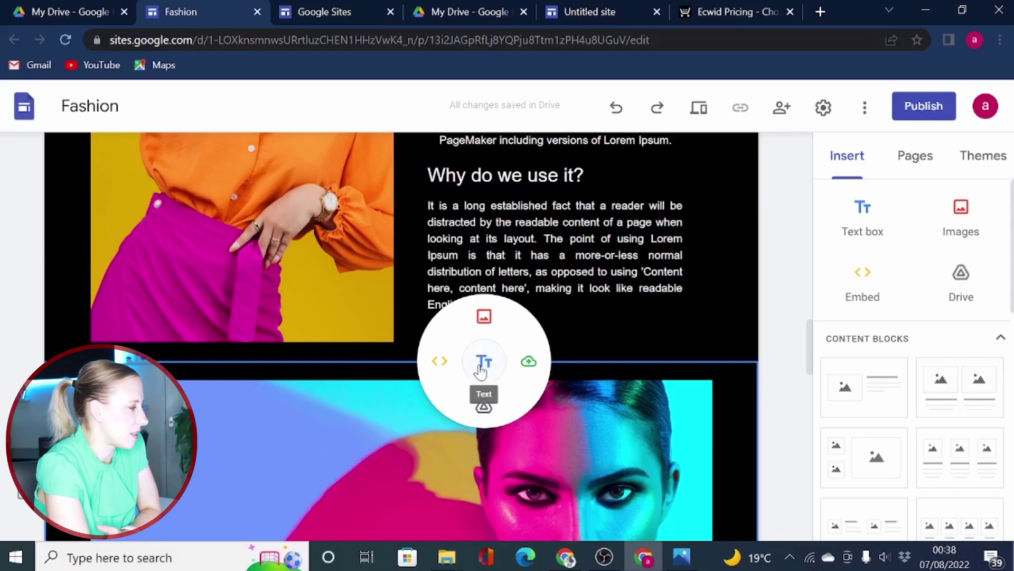
{"action": "left_click", "coordinate": [544, 239]}
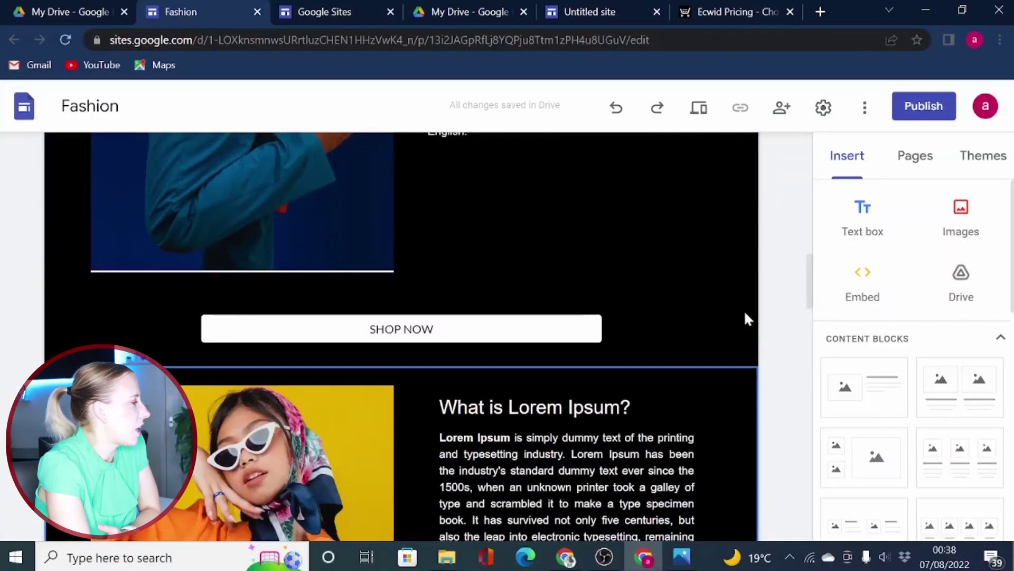
{"action": "scroll", "coordinate": [744, 311], "scroll_direction": "up", "scroll_amount": 5}
{"action": "scroll", "coordinate": [744, 313], "scroll_direction": "up", "scroll_amount": 5}
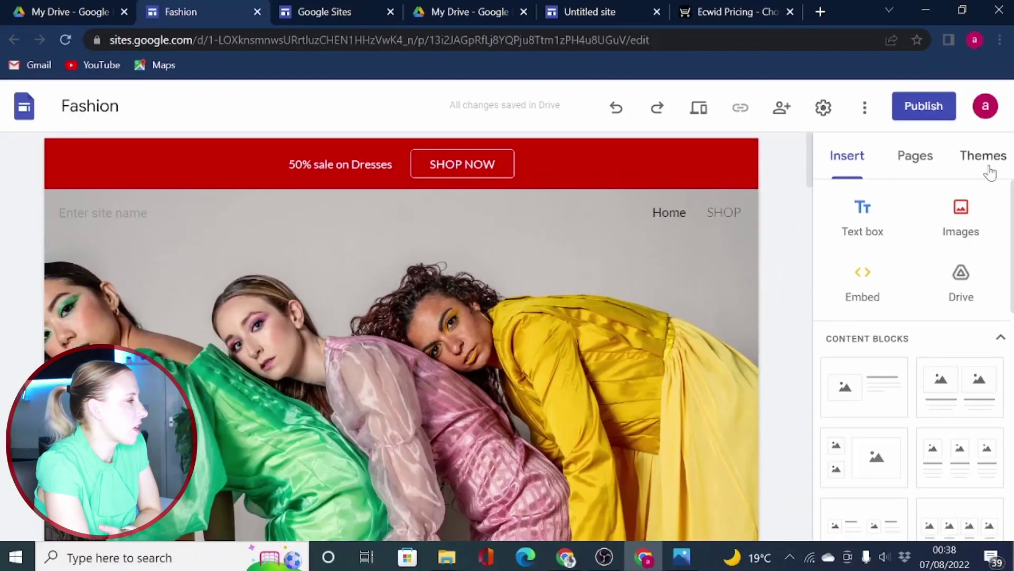
Browse the themes, then open the SHOP page for editing from the Pages list.
{"action": "left_click", "coordinate": [983, 159]}
{"action": "scroll", "coordinate": [980, 278], "scroll_direction": "down", "scroll_amount": 5}
{"action": "scroll", "coordinate": [991, 397], "scroll_direction": "down", "scroll_amount": 5}
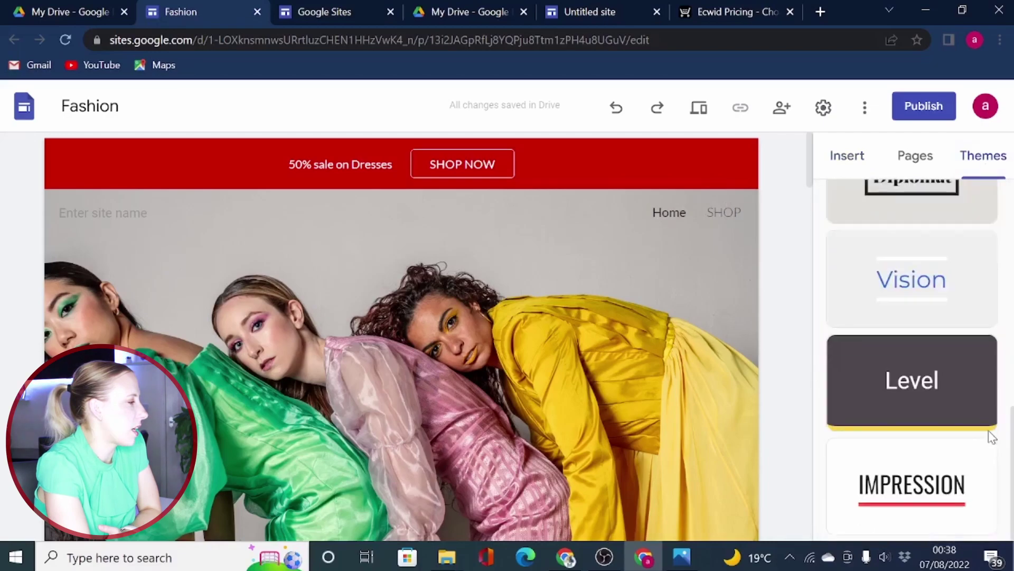
{"action": "scroll", "coordinate": [992, 437], "scroll_direction": "up", "scroll_amount": 5}
{"action": "scroll", "coordinate": [993, 437], "scroll_direction": "up", "scroll_amount": 5}
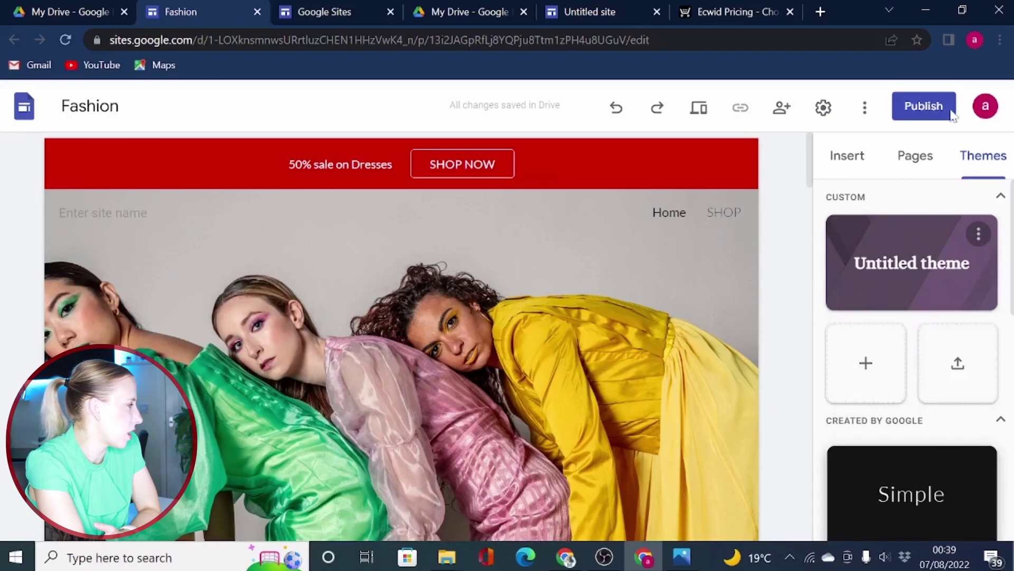
{"action": "left_click", "coordinate": [920, 156]}
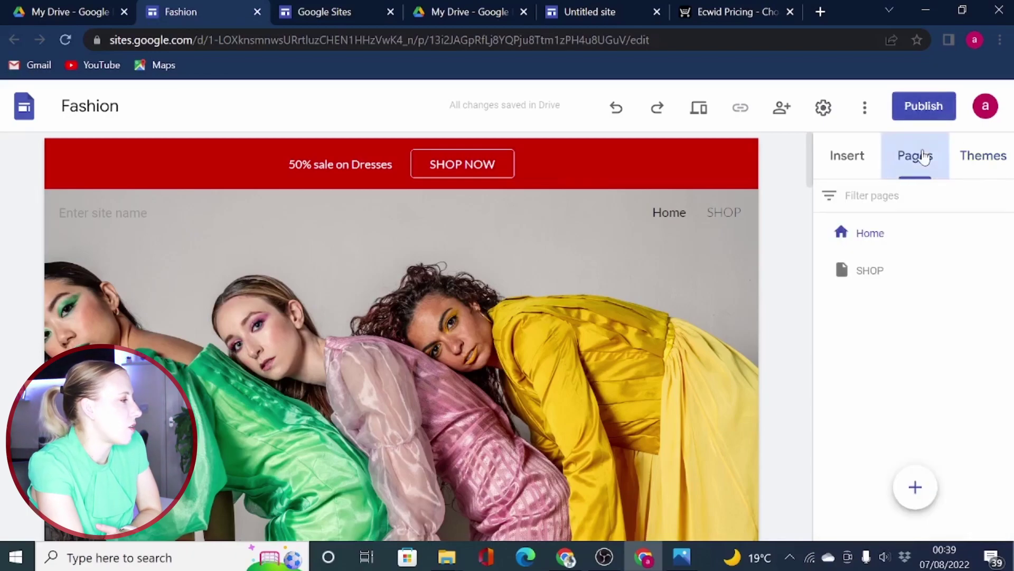
{"action": "left_click", "coordinate": [857, 273]}
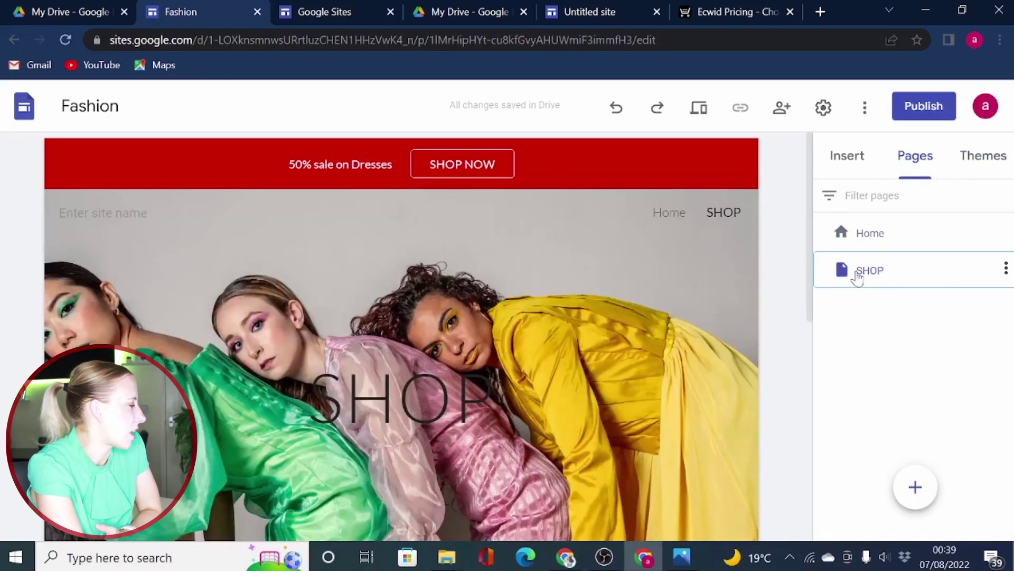
{"action": "scroll", "coordinate": [349, 293], "scroll_direction": "down", "scroll_amount": 5}
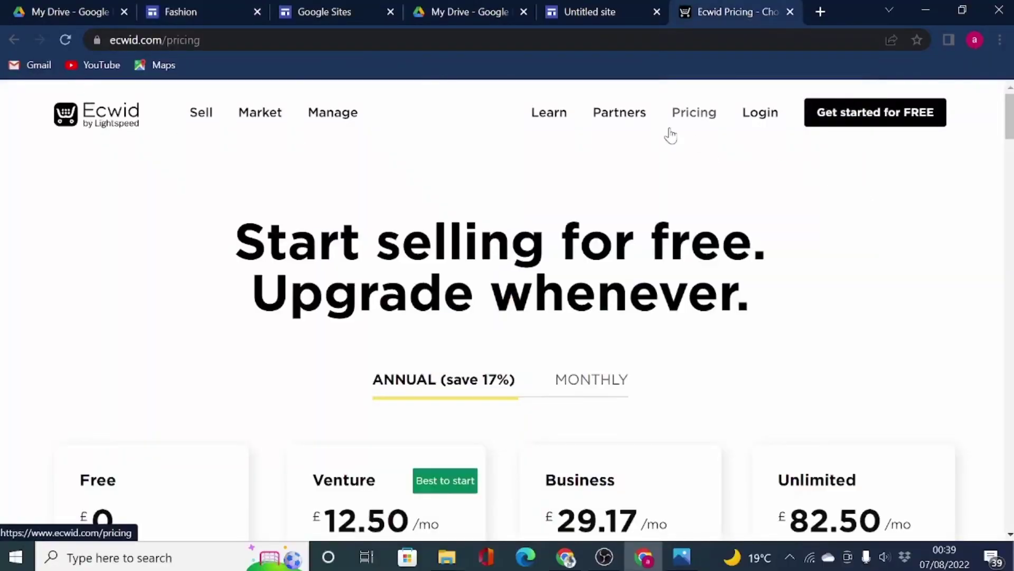
{"action": "scroll", "coordinate": [805, 319], "scroll_direction": "down", "scroll_amount": 4}
{"action": "scroll", "coordinate": [804, 320], "scroll_direction": "down", "scroll_amount": 2}
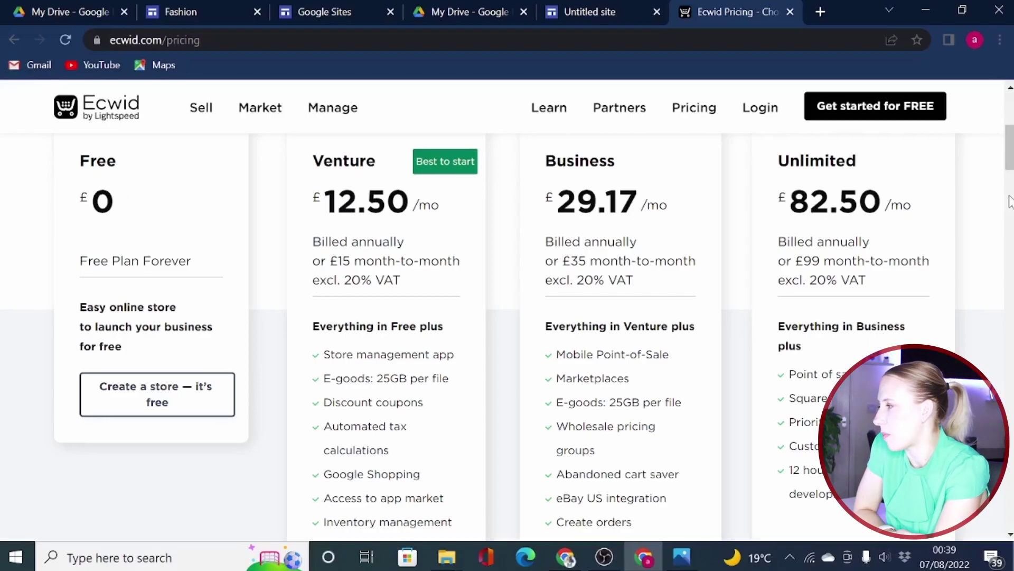
{"action": "scroll", "coordinate": [963, 476], "scroll_direction": "down", "scroll_amount": 2}
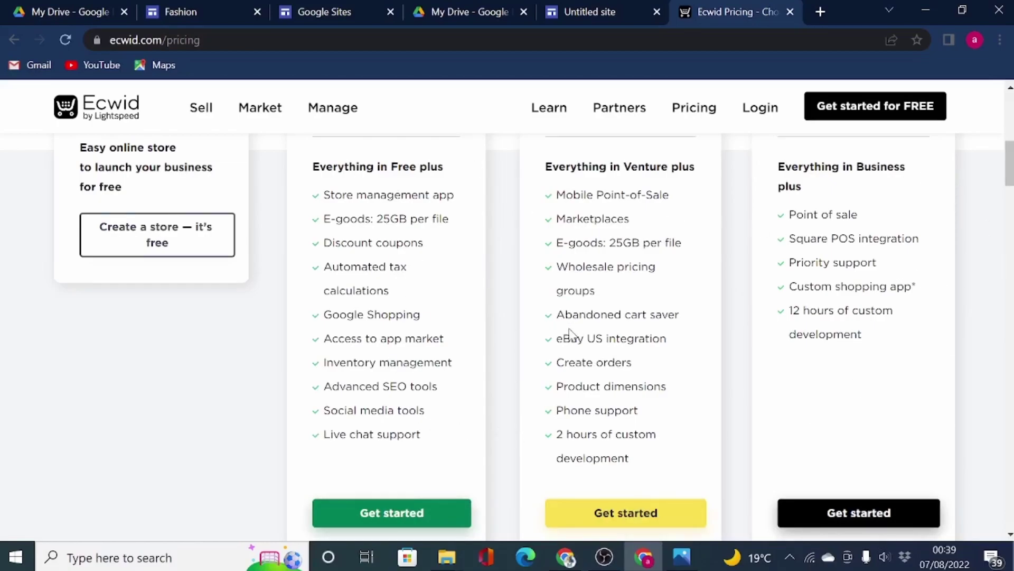
{"action": "scroll", "coordinate": [569, 334], "scroll_direction": "up", "scroll_amount": 5}
{"action": "scroll", "coordinate": [937, 476], "scroll_direction": "down", "scroll_amount": 2}
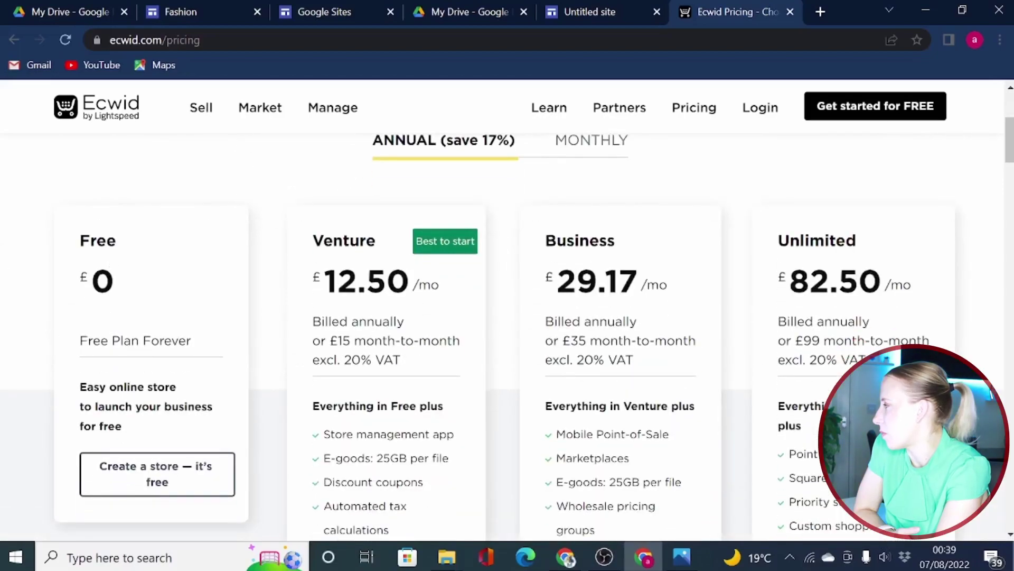
{"action": "scroll", "coordinate": [918, 243], "scroll_direction": "up", "scroll_amount": 3}
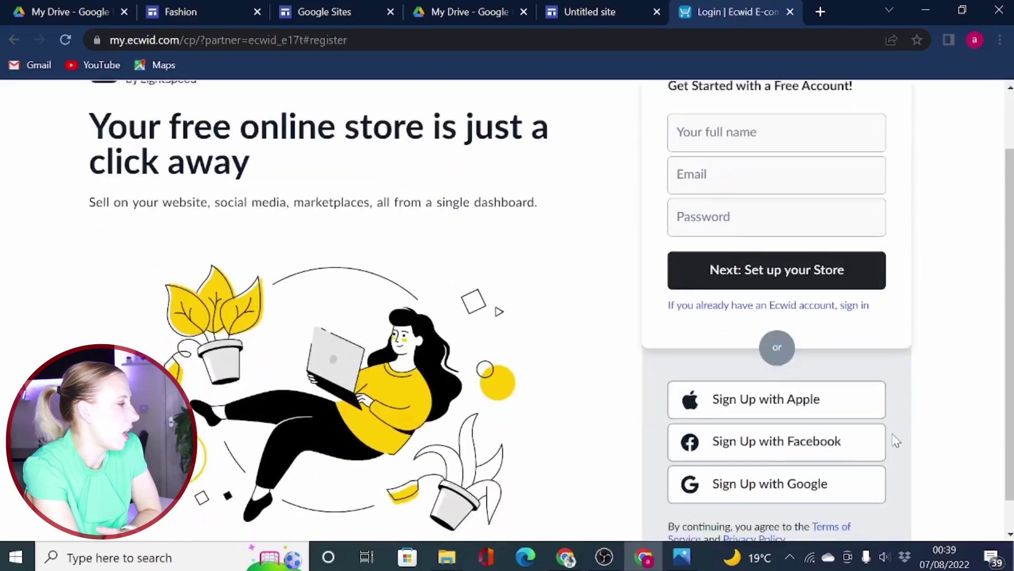
{"action": "scroll", "coordinate": [896, 440], "scroll_direction": "down", "scroll_amount": 2}
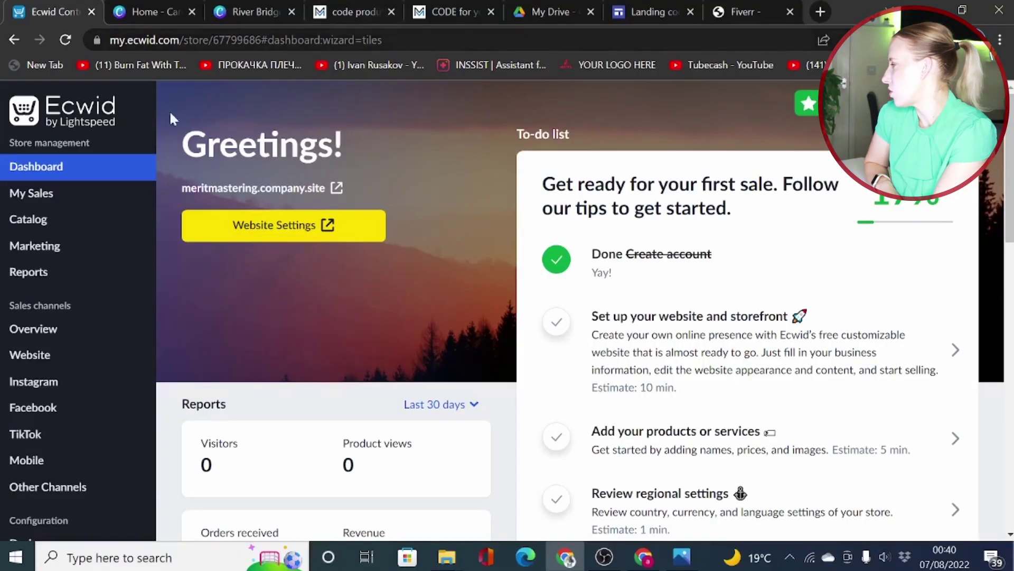
{"action": "mouse_move", "coordinate": [54, 180]}
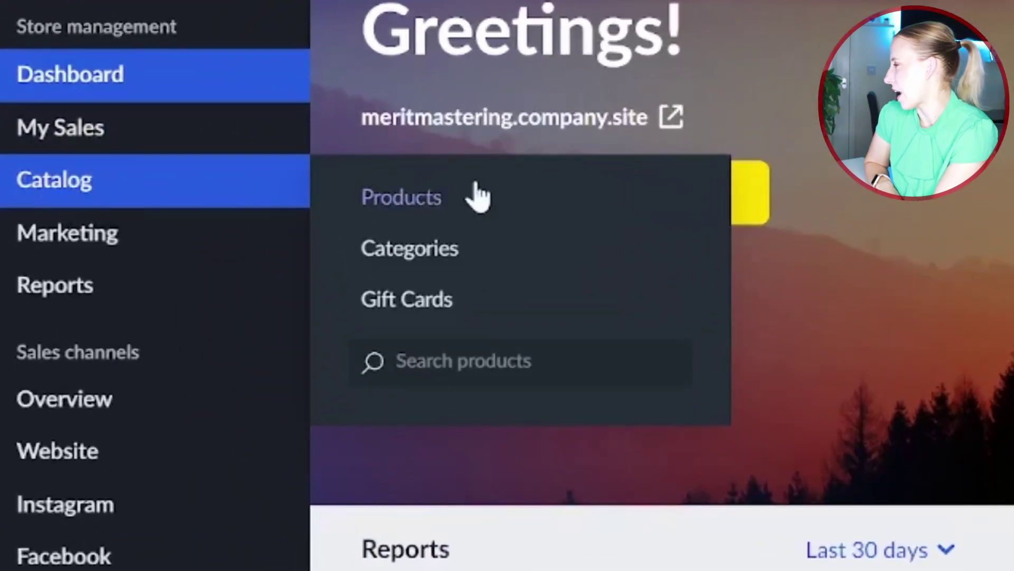
Open the Ecwid product catalog and the SAMPLE. Black Tank product's edit page.
{"action": "left_click", "coordinate": [467, 206]}
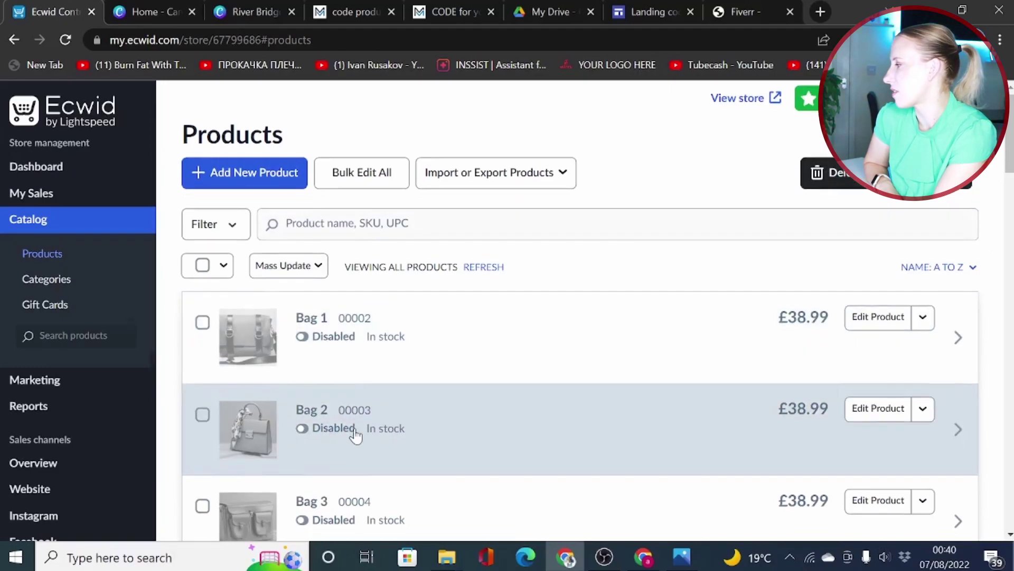
{"action": "scroll", "coordinate": [357, 428], "scroll_direction": "down", "scroll_amount": 3}
{"action": "scroll", "coordinate": [357, 428], "scroll_direction": "down", "scroll_amount": 3}
{"action": "scroll", "coordinate": [356, 427], "scroll_direction": "down", "scroll_amount": 3}
{"action": "scroll", "coordinate": [357, 428], "scroll_direction": "up", "scroll_amount": 3}
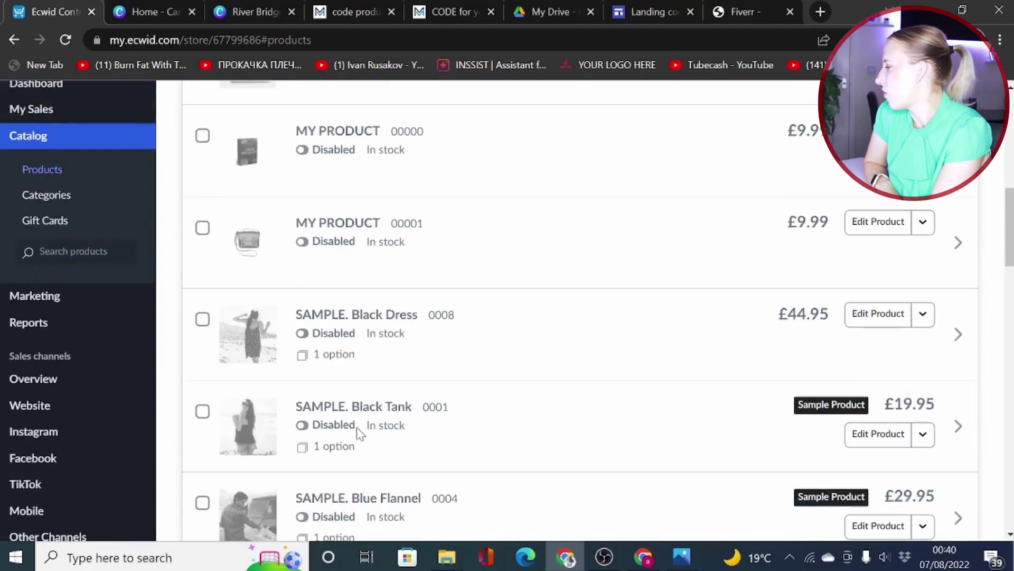
{"action": "left_click", "coordinate": [351, 415]}
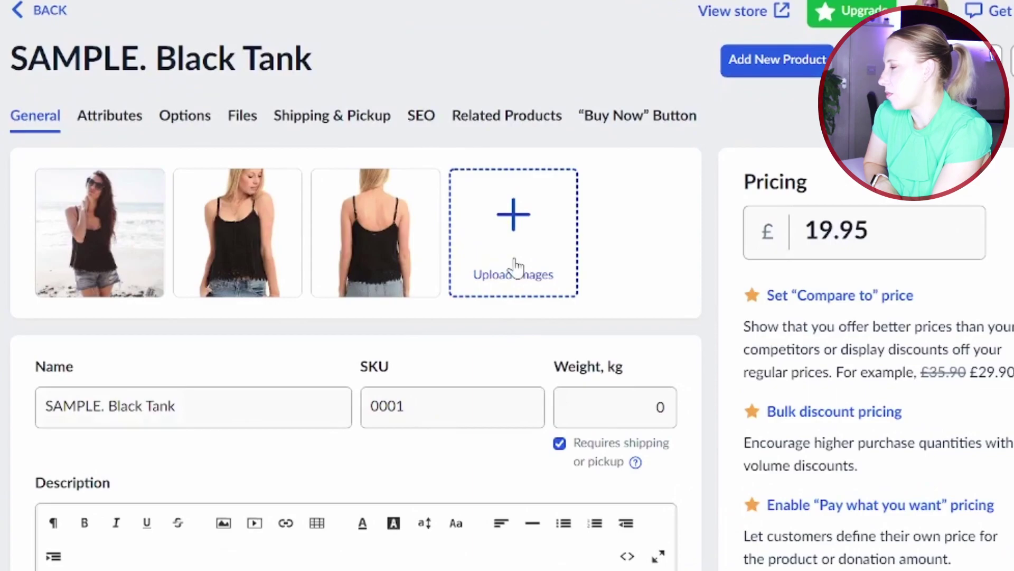
{"action": "scroll", "coordinate": [356, 317], "scroll_direction": "down", "scroll_amount": 2}
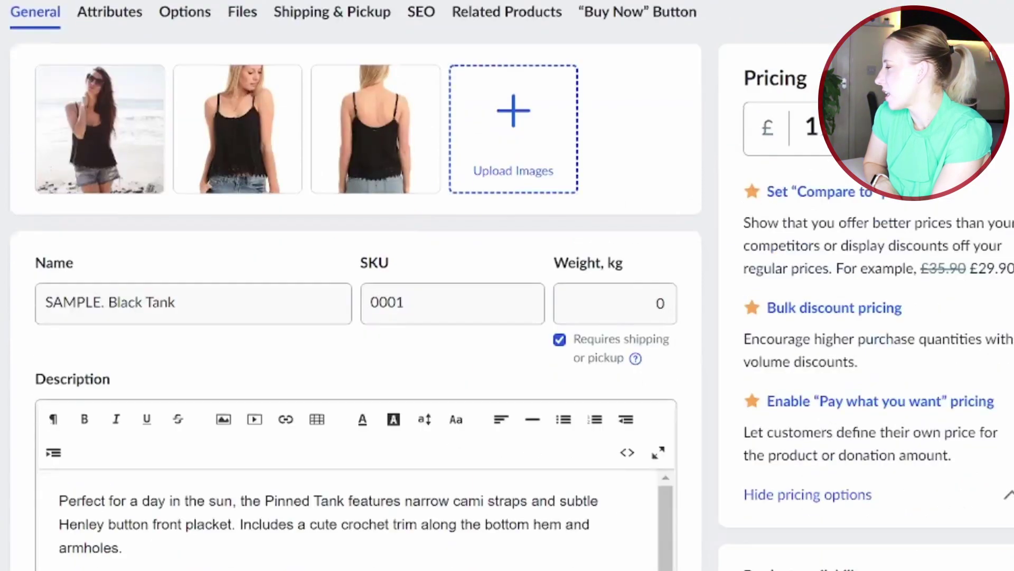
{"action": "scroll", "coordinate": [330, 456], "scroll_direction": "down", "scroll_amount": 4}
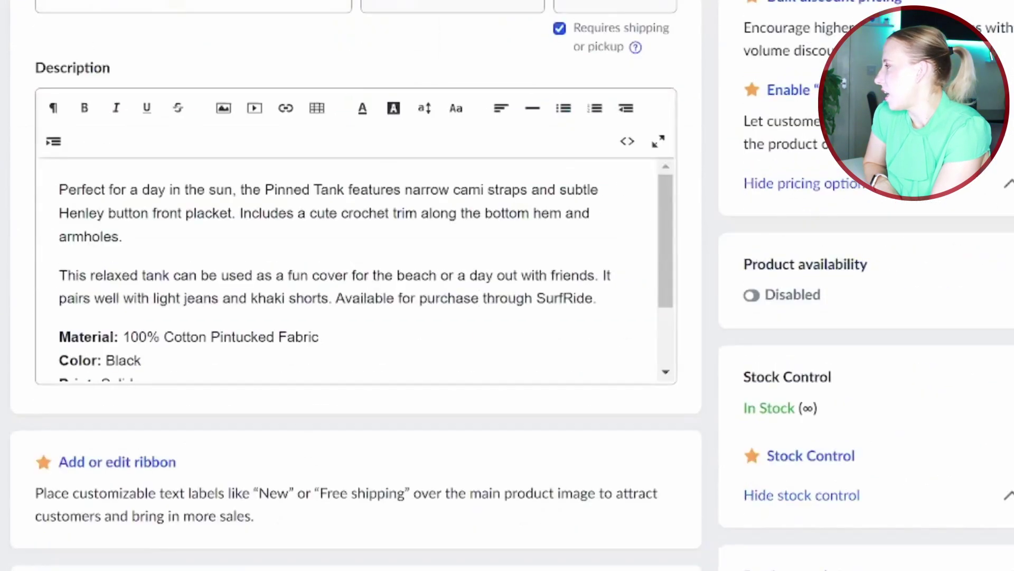
{"action": "scroll", "coordinate": [369, 406], "scroll_direction": "down", "scroll_amount": 3}
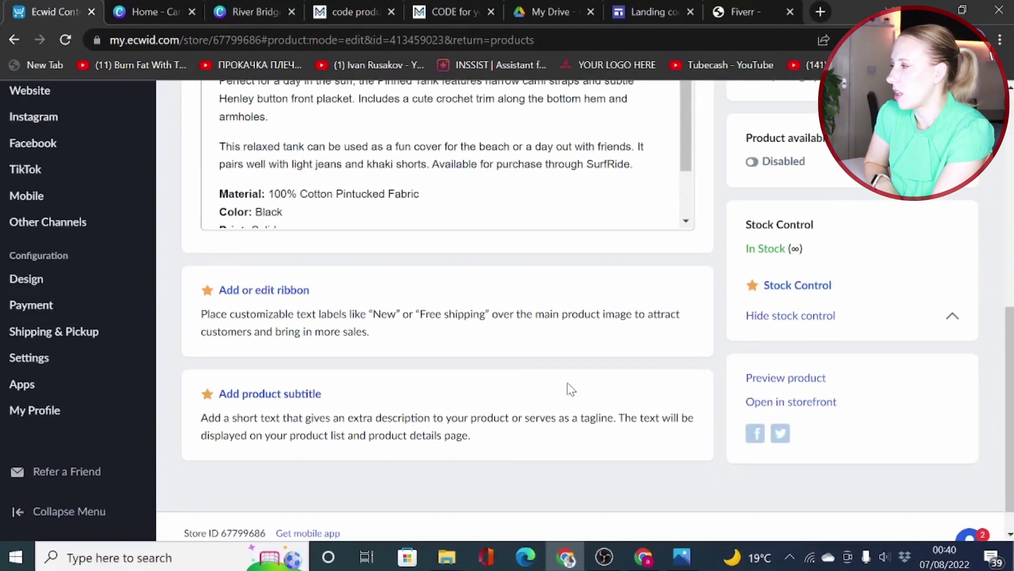
{"action": "scroll", "coordinate": [570, 389], "scroll_direction": "up", "scroll_amount": 4}
{"action": "scroll", "coordinate": [570, 388], "scroll_direction": "up", "scroll_amount": 4}
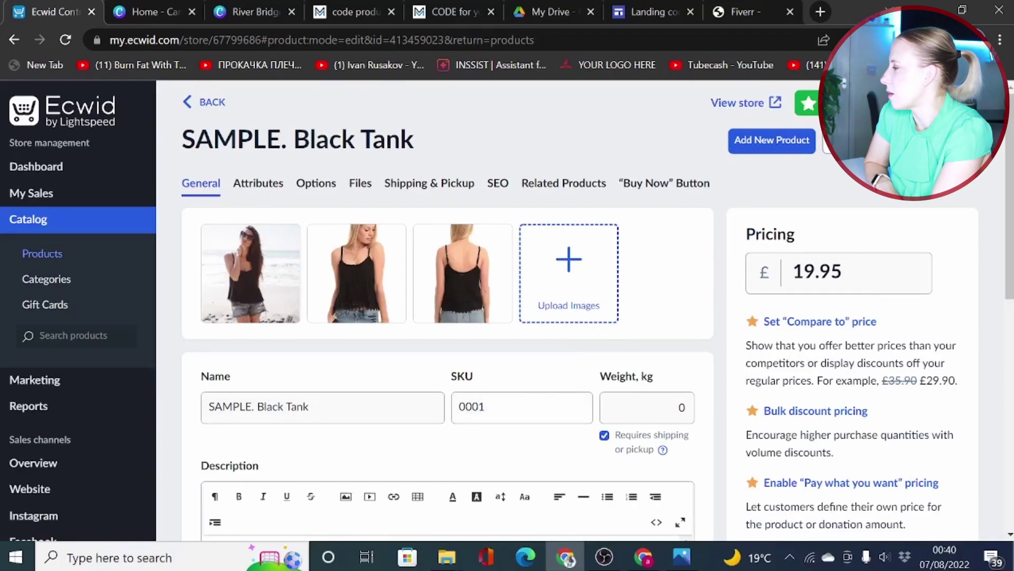
{"action": "scroll", "coordinate": [529, 425], "scroll_direction": "down", "scroll_amount": 3}
{"action": "scroll", "coordinate": [530, 426], "scroll_direction": "down", "scroll_amount": 3}
{"action": "scroll", "coordinate": [529, 426], "scroll_direction": "down", "scroll_amount": 3}
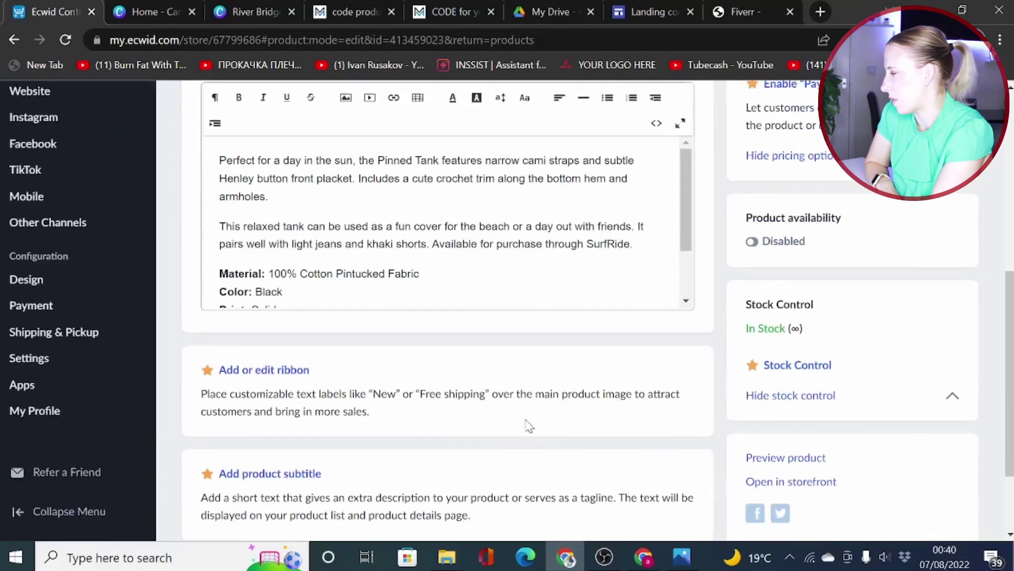
Review the store's Payment settings, with Pay by cash enabled and Stripe offered.
{"action": "left_click", "coordinate": [32, 305]}
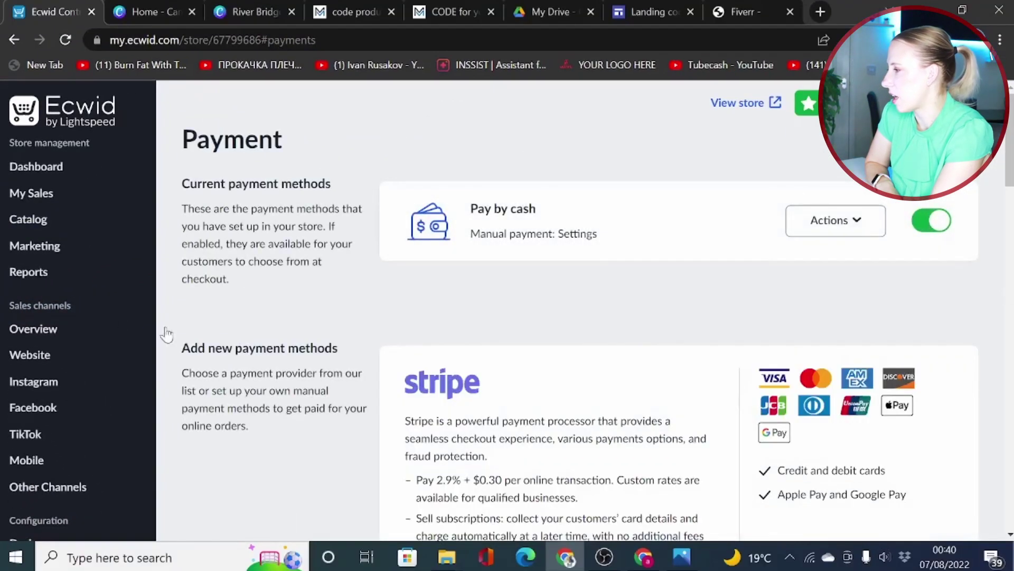
{"action": "scroll", "coordinate": [926, 354], "scroll_direction": "down", "scroll_amount": 1}
{"action": "scroll", "coordinate": [926, 355], "scroll_direction": "down", "scroll_amount": 4}
{"action": "scroll", "coordinate": [925, 354], "scroll_direction": "down", "scroll_amount": 1}
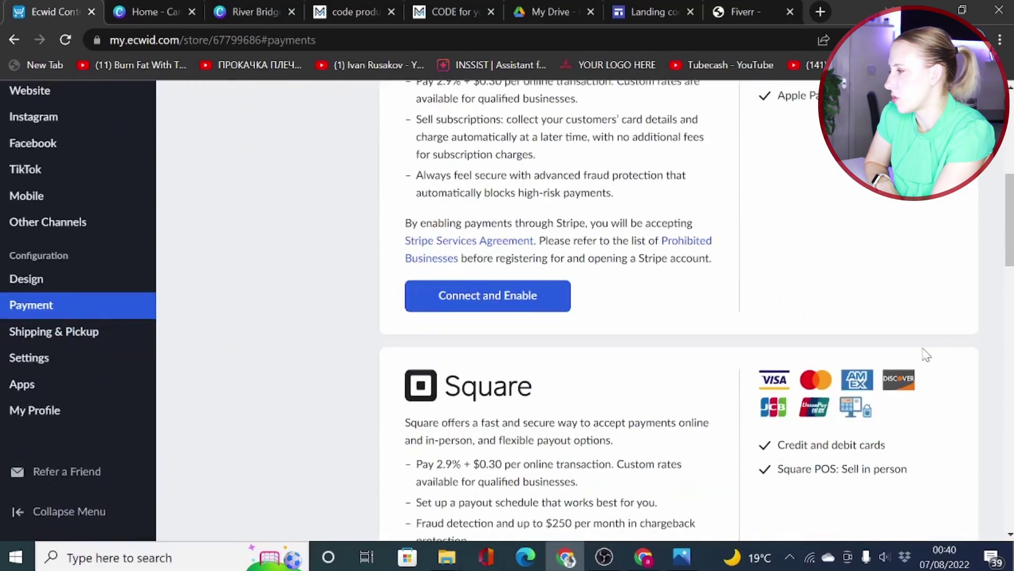
{"action": "scroll", "coordinate": [926, 354], "scroll_direction": "down", "scroll_amount": 2}
{"action": "scroll", "coordinate": [926, 354], "scroll_direction": "down", "scroll_amount": 2}
{"action": "scroll", "coordinate": [925, 355], "scroll_direction": "down", "scroll_amount": 3}
{"action": "scroll", "coordinate": [925, 355], "scroll_direction": "up", "scroll_amount": 1}
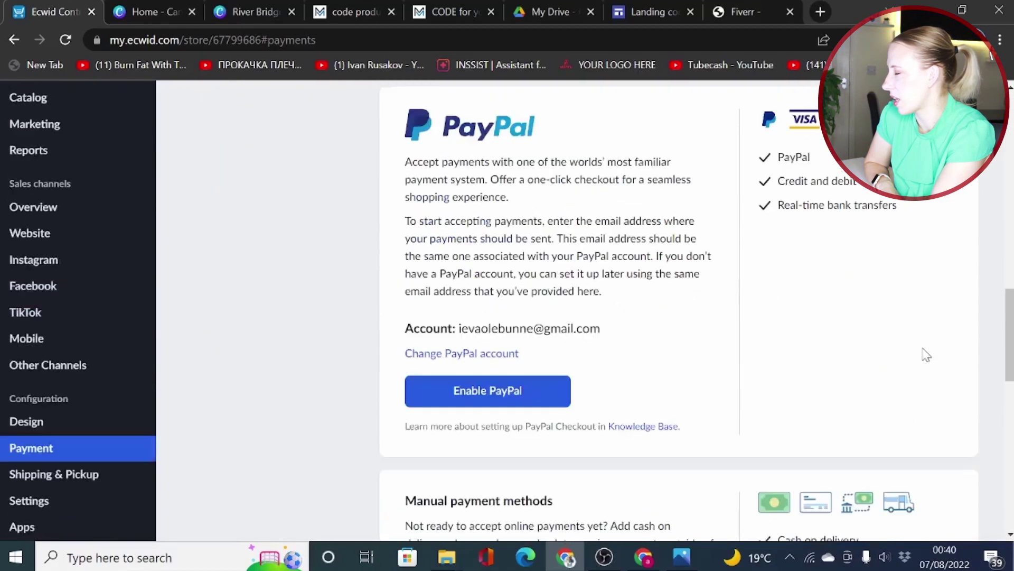
{"action": "scroll", "coordinate": [925, 354], "scroll_direction": "up", "scroll_amount": 4}
{"action": "scroll", "coordinate": [926, 354], "scroll_direction": "up", "scroll_amount": 4}
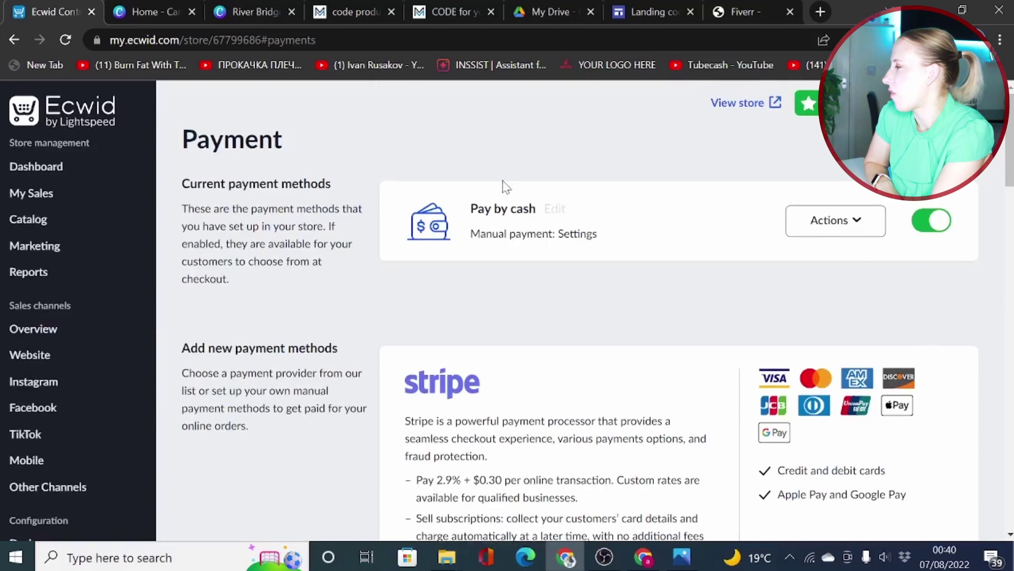
{"action": "scroll", "coordinate": [985, 305], "scroll_direction": "down", "scroll_amount": 3}
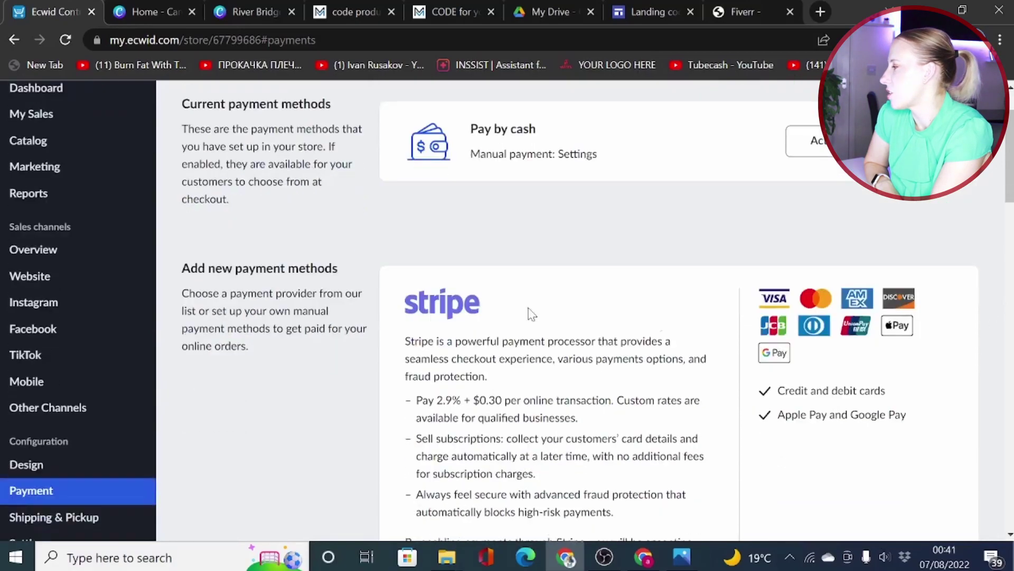
{"action": "scroll", "coordinate": [986, 306], "scroll_direction": "down", "scroll_amount": 1}
{"action": "scroll", "coordinate": [879, 388], "scroll_direction": "down", "scroll_amount": 4}
{"action": "scroll", "coordinate": [878, 388], "scroll_direction": "down", "scroll_amount": 3}
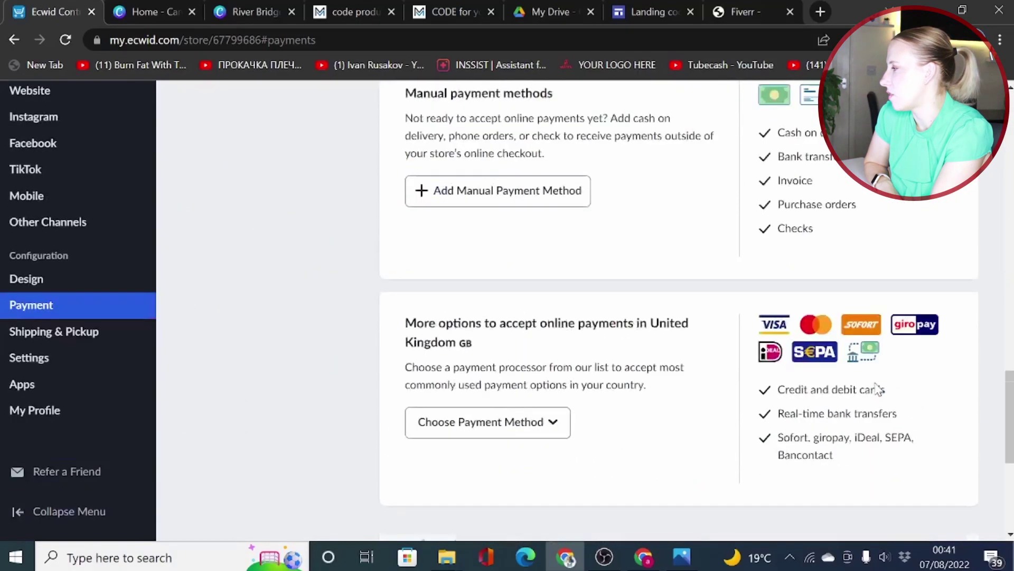
{"action": "scroll", "coordinate": [878, 389], "scroll_direction": "up", "scroll_amount": 3}
{"action": "scroll", "coordinate": [879, 389], "scroll_direction": "up", "scroll_amount": 3}
{"action": "scroll", "coordinate": [878, 389], "scroll_direction": "up", "scroll_amount": 1}
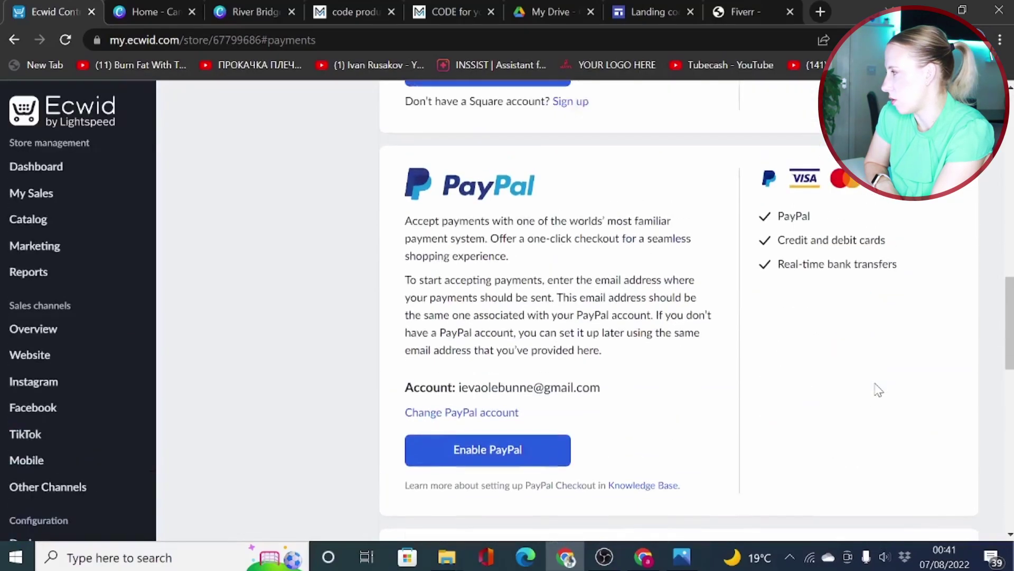
{"action": "scroll", "coordinate": [878, 388], "scroll_direction": "up", "scroll_amount": 3}
{"action": "scroll", "coordinate": [878, 388], "scroll_direction": "up", "scroll_amount": 3}
{"action": "scroll", "coordinate": [878, 388], "scroll_direction": "up", "scroll_amount": 3}
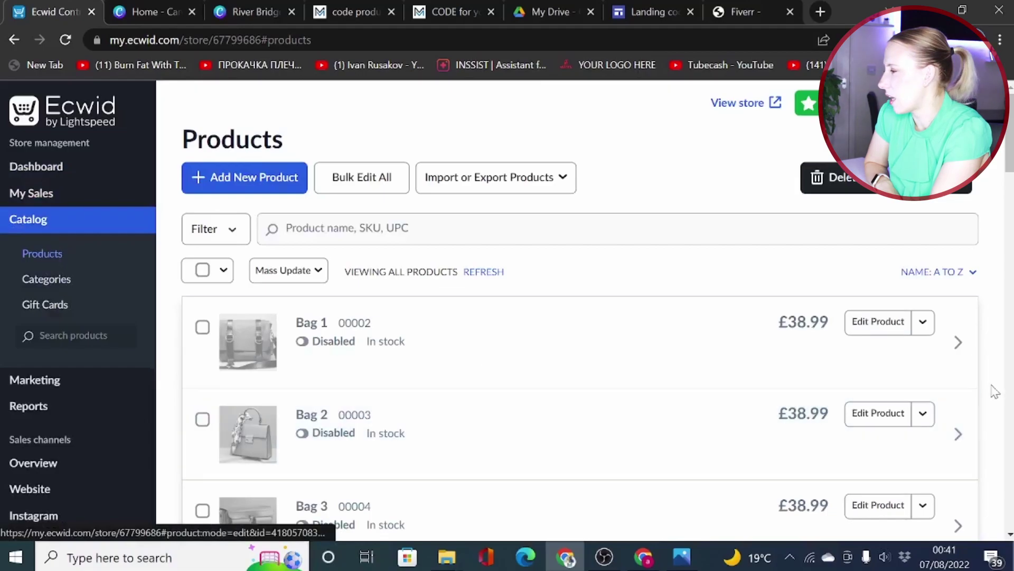
Enable the six selected products via Mass Update, then go to the sales channels overview.
{"action": "left_click", "coordinate": [923, 320]}
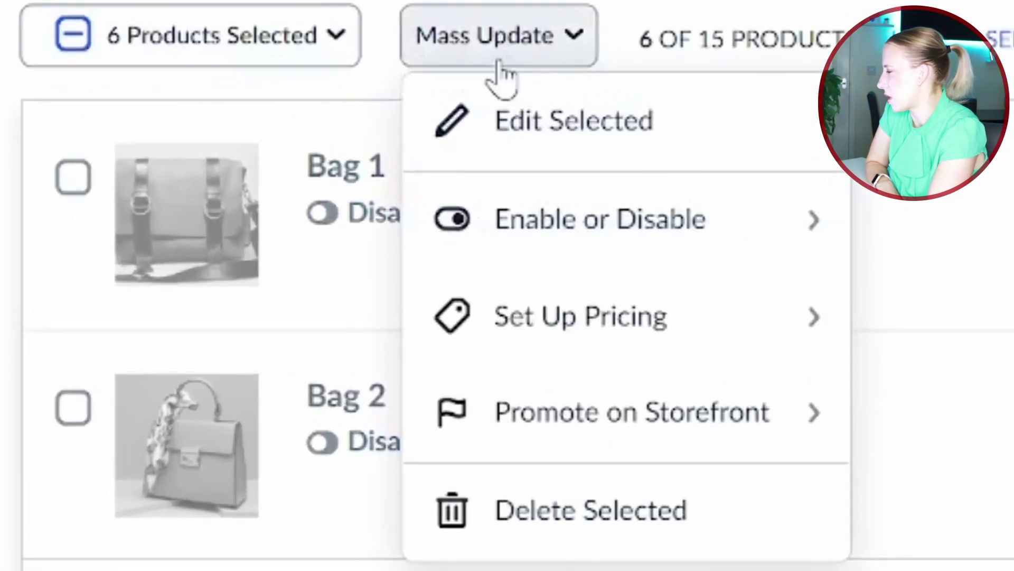
{"action": "mouse_move", "coordinate": [222, 219]}
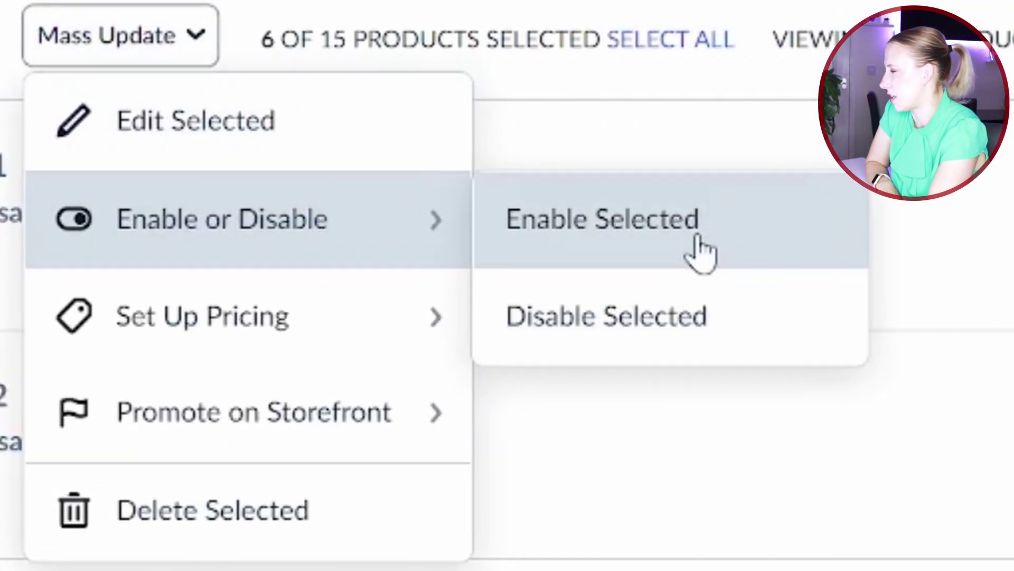
{"action": "left_click", "coordinate": [701, 253]}
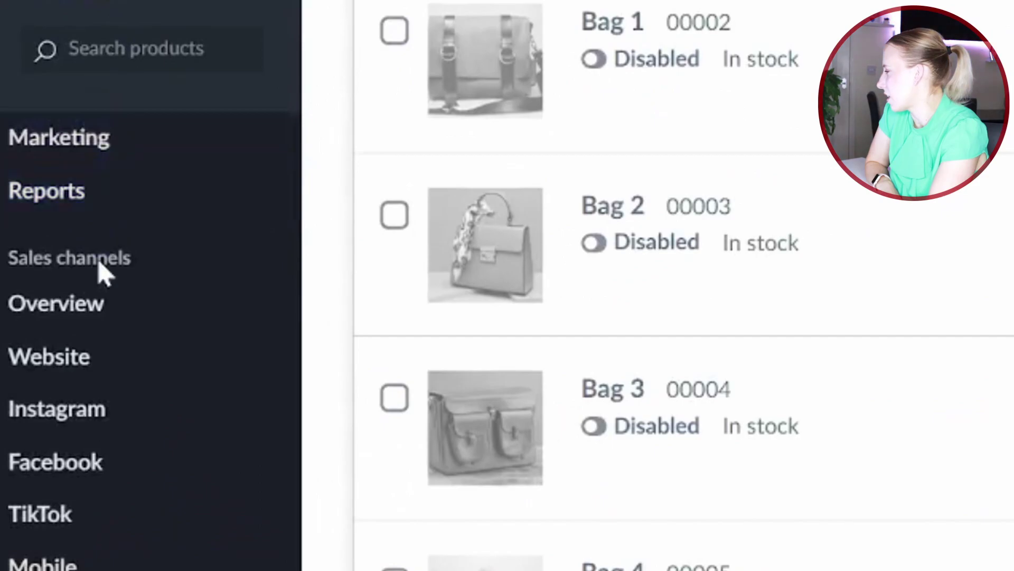
{"action": "left_click", "coordinate": [56, 303]}
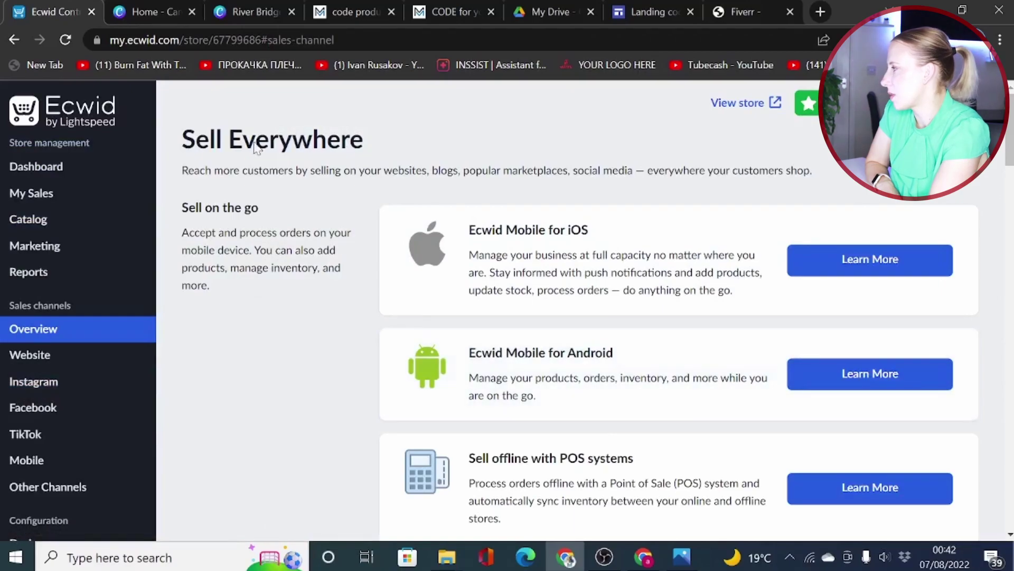
On Sell Everywhere, open the Custom website setup and copy the store integration code.
{"action": "left_click", "coordinate": [412, 154]}
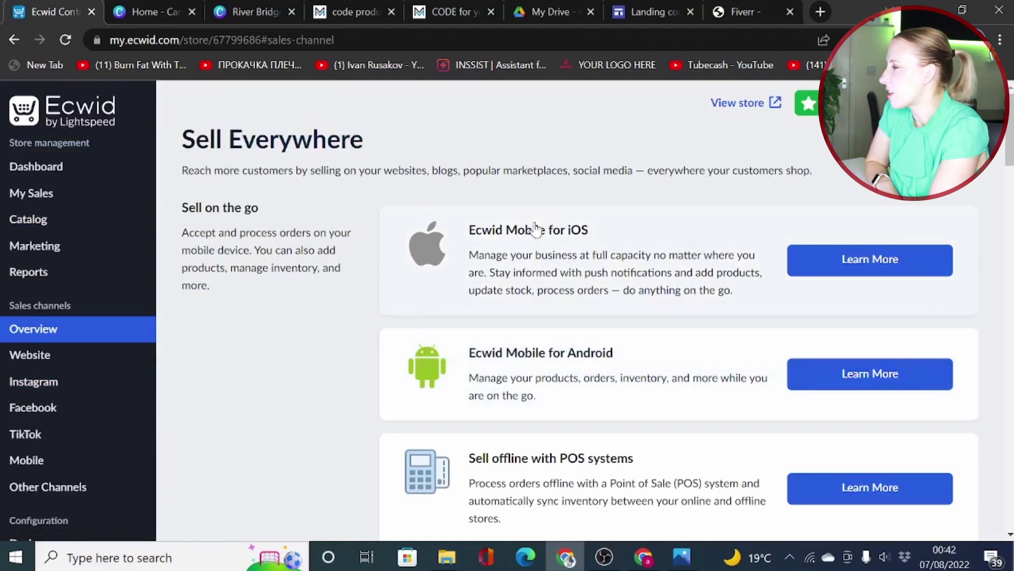
{"action": "scroll", "coordinate": [507, 278], "scroll_direction": "down", "scroll_amount": 3}
{"action": "scroll", "coordinate": [507, 277], "scroll_direction": "down", "scroll_amount": 3}
{"action": "scroll", "coordinate": [508, 278], "scroll_direction": "down", "scroll_amount": 2}
{"action": "scroll", "coordinate": [508, 277], "scroll_direction": "down", "scroll_amount": 3}
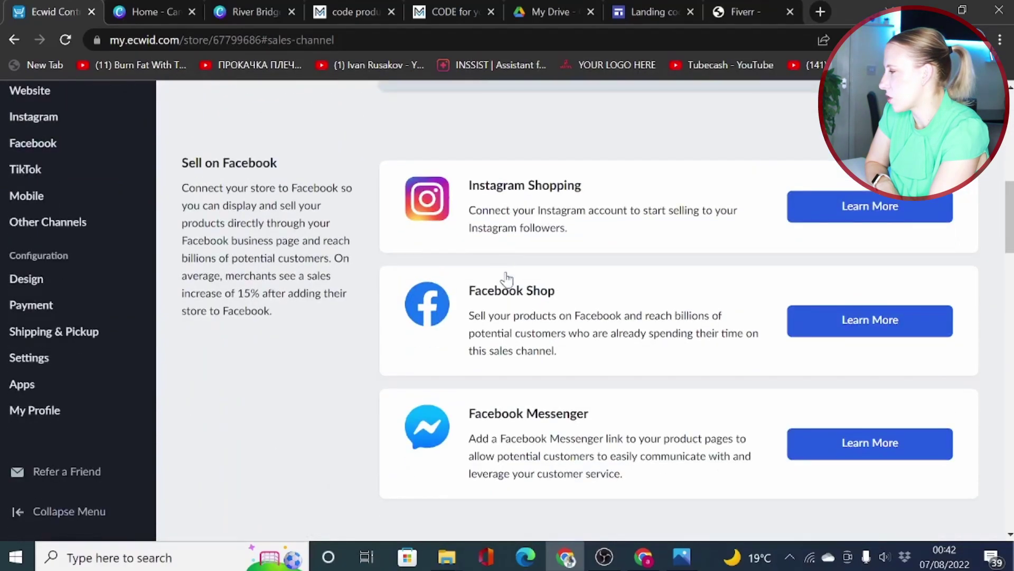
{"action": "scroll", "coordinate": [507, 278], "scroll_direction": "down", "scroll_amount": 3}
{"action": "scroll", "coordinate": [508, 277], "scroll_direction": "down", "scroll_amount": 2}
{"action": "scroll", "coordinate": [508, 277], "scroll_direction": "down", "scroll_amount": 2}
{"action": "scroll", "coordinate": [507, 279], "scroll_direction": "down", "scroll_amount": 3}
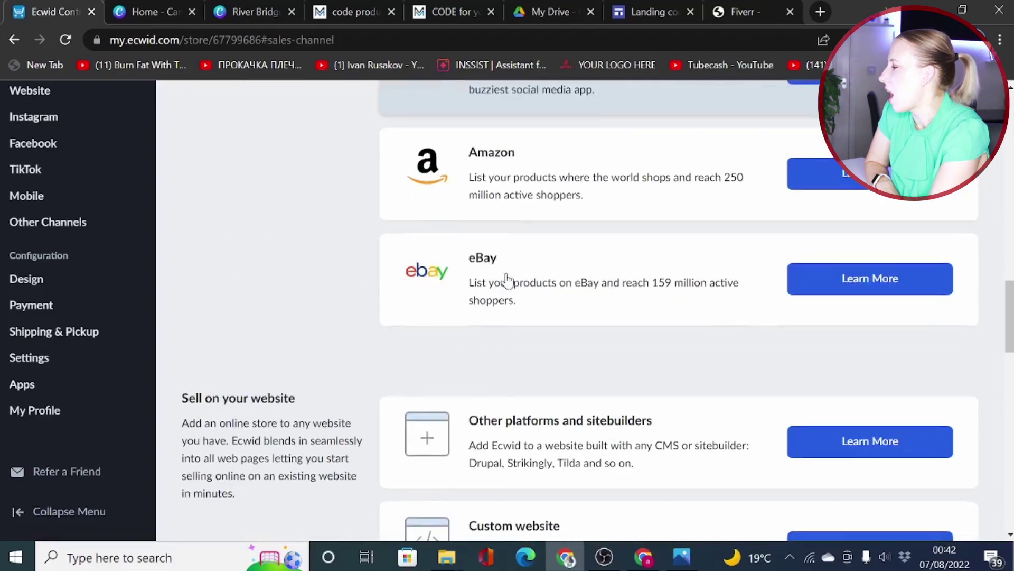
{"action": "scroll", "coordinate": [507, 280], "scroll_direction": "down", "scroll_amount": 3}
{"action": "scroll", "coordinate": [507, 279], "scroll_direction": "down", "scroll_amount": 1}
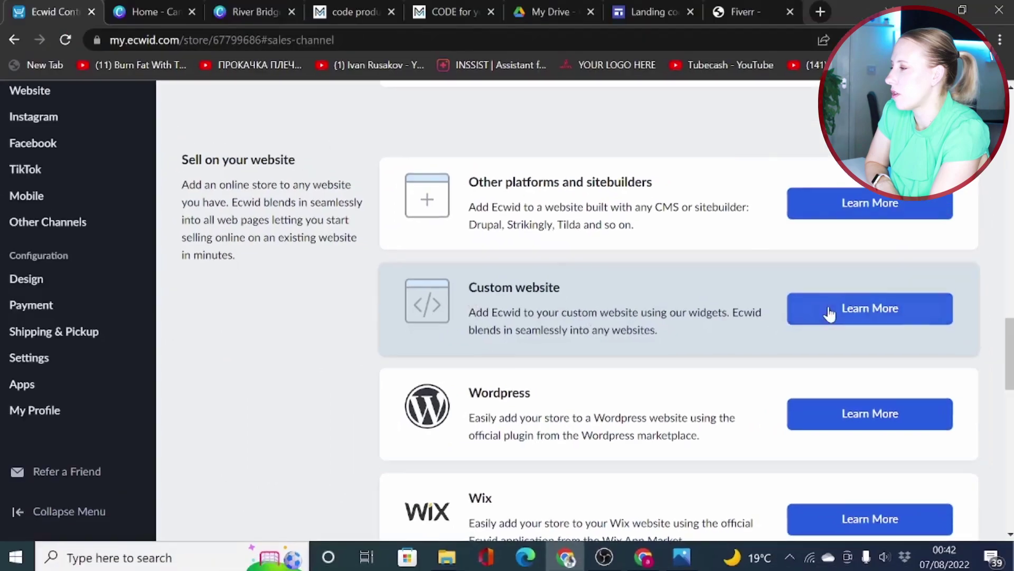
{"action": "left_click", "coordinate": [834, 309]}
{"action": "scroll", "coordinate": [855, 426], "scroll_direction": "down", "scroll_amount": 1}
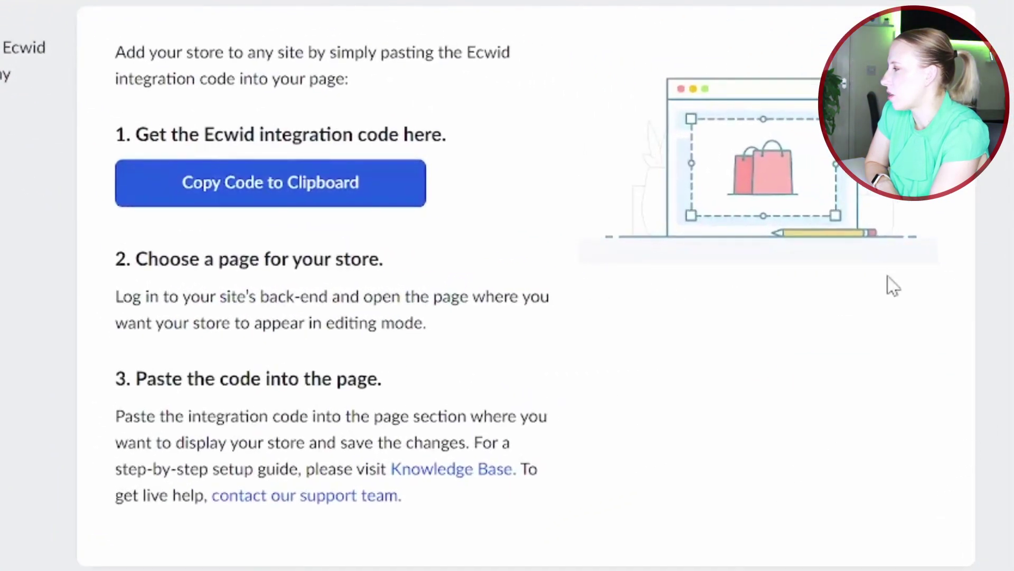
{"action": "scroll", "coordinate": [756, 482], "scroll_direction": "up", "scroll_amount": 2}
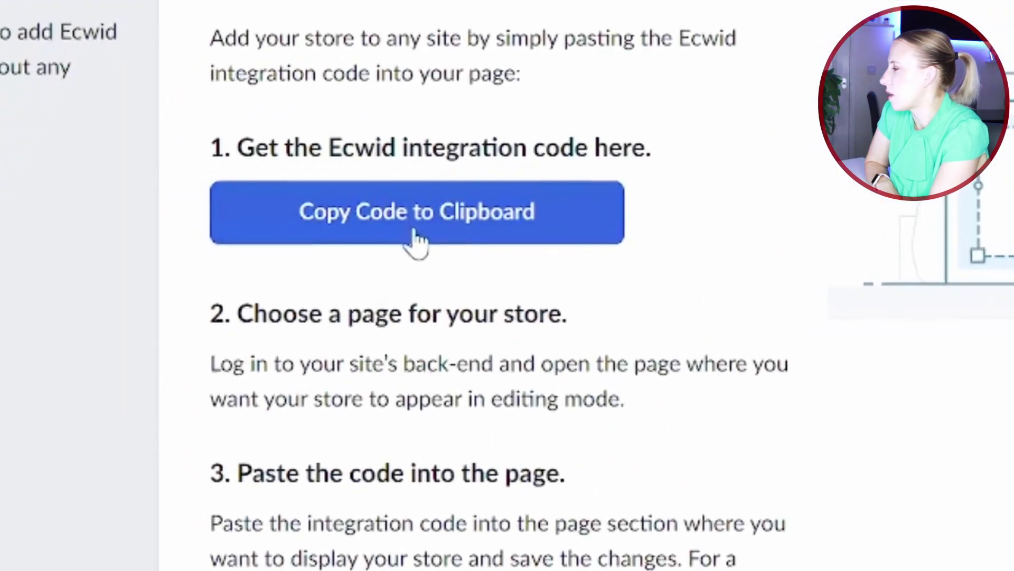
{"action": "left_click", "coordinate": [414, 243]}
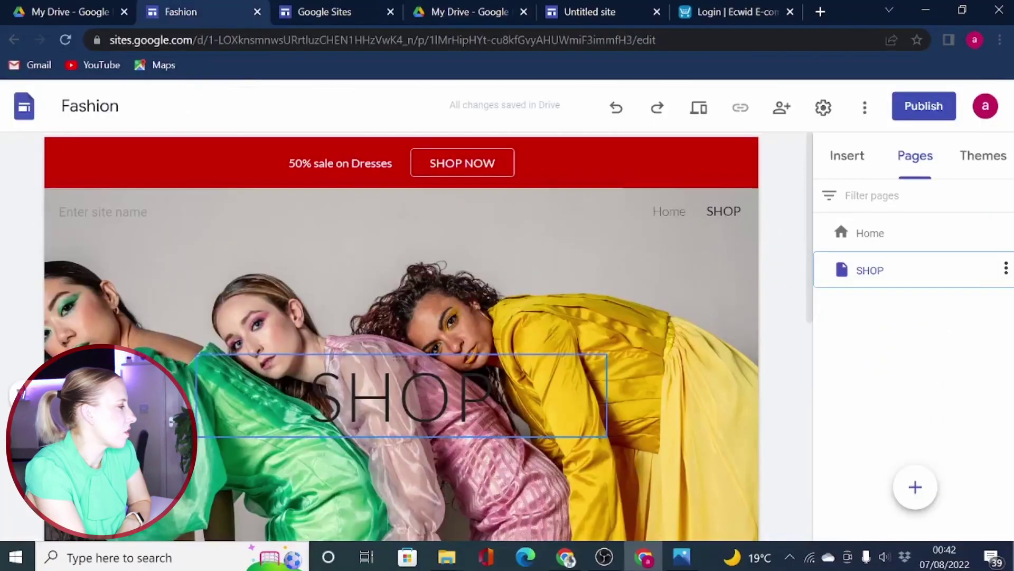
{"action": "scroll", "coordinate": [528, 361], "scroll_direction": "down", "scroll_amount": 10}
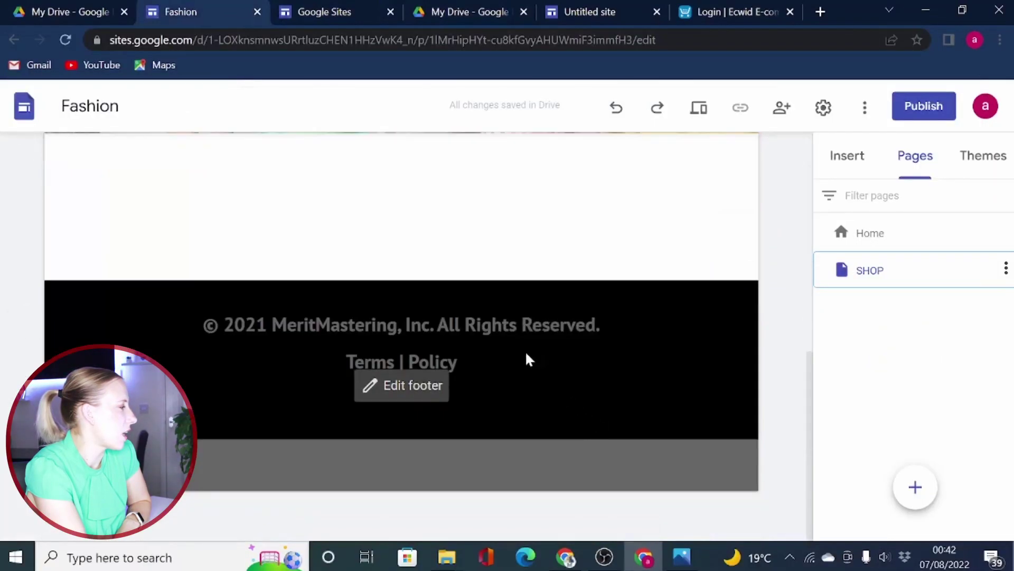
{"action": "scroll", "coordinate": [528, 361], "scroll_direction": "up", "scroll_amount": 3}
{"action": "scroll", "coordinate": [413, 386], "scroll_direction": "up", "scroll_amount": 1}
Embed the pasted Ecwid store code into the SHOP page via Insert > Embed.
{"action": "left_click", "coordinate": [457, 381]}
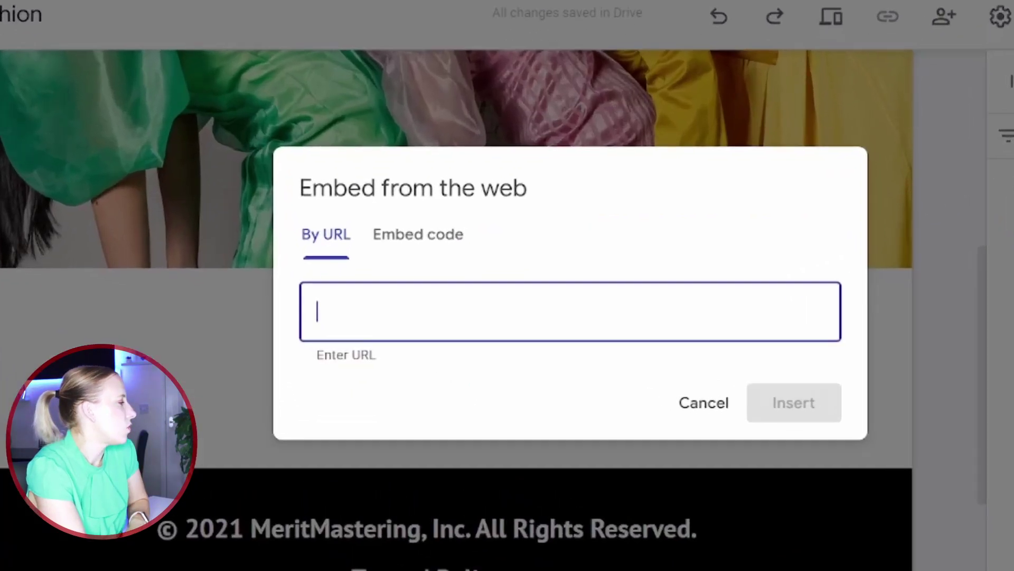
{"action": "left_click", "coordinate": [421, 215]}
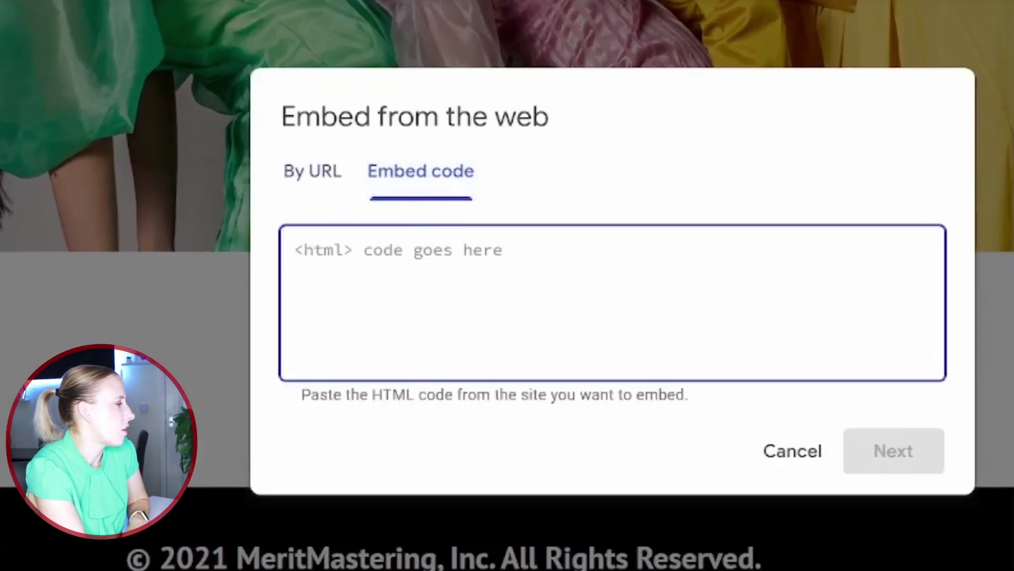
{"action": "right_click", "coordinate": [468, 252]}
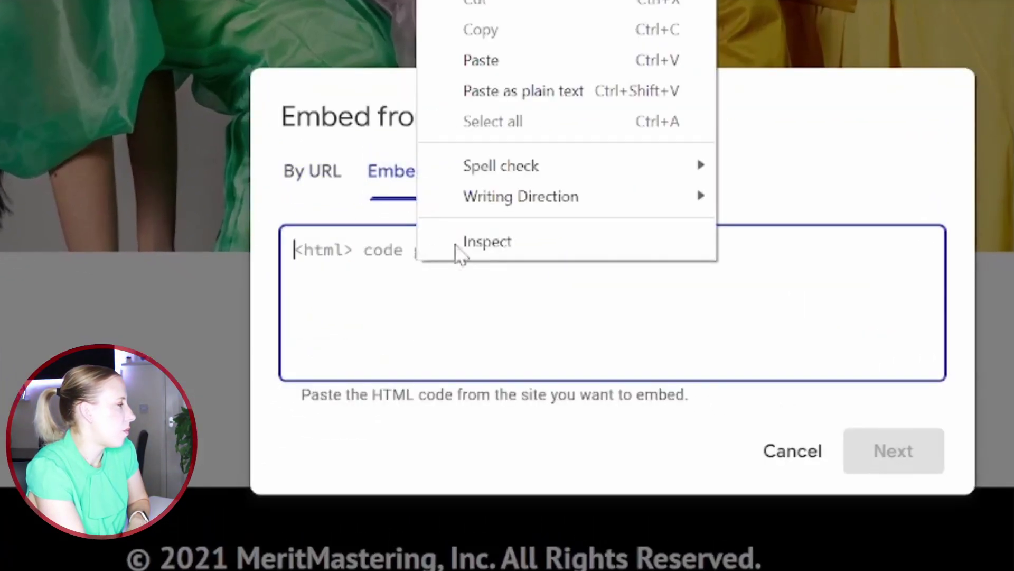
{"action": "left_click", "coordinate": [487, 60]}
{"action": "left_click", "coordinate": [894, 450]}
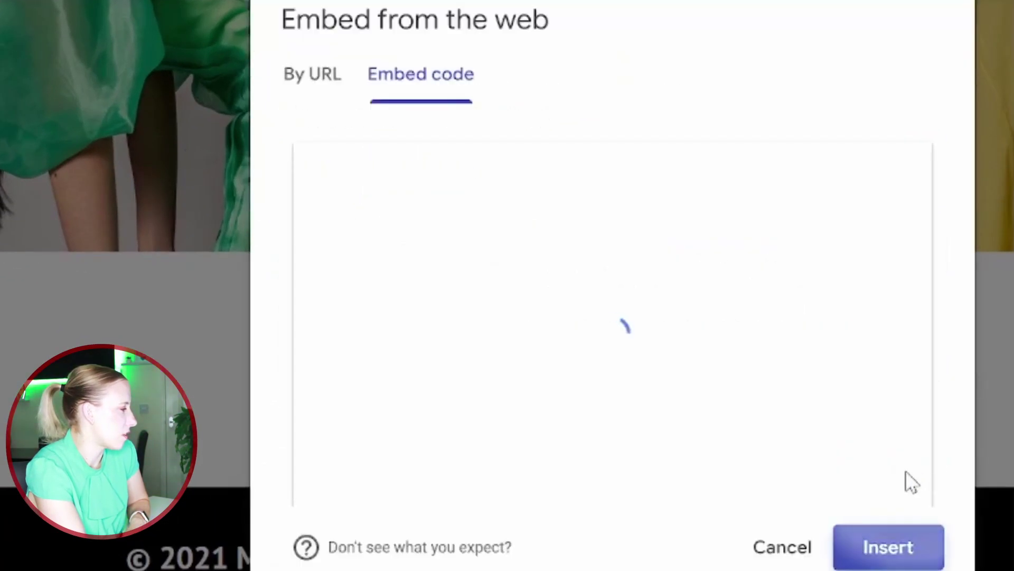
{"action": "left_click", "coordinate": [889, 547]}
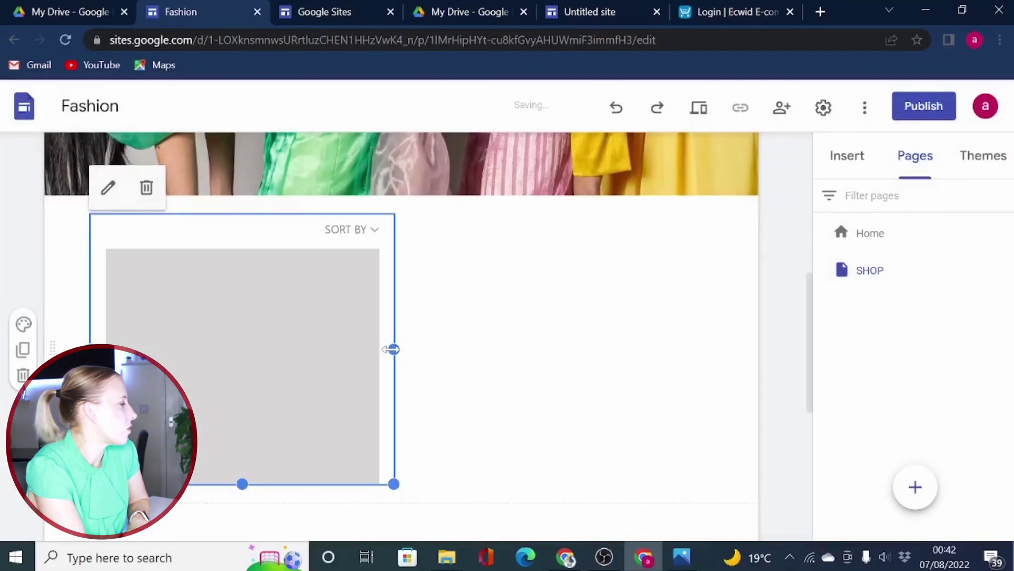
Widen the embedded store across the page so its sample products and prices show.
{"action": "left_click_drag", "start_coordinate": [394, 350], "coordinate": [761, 358]}
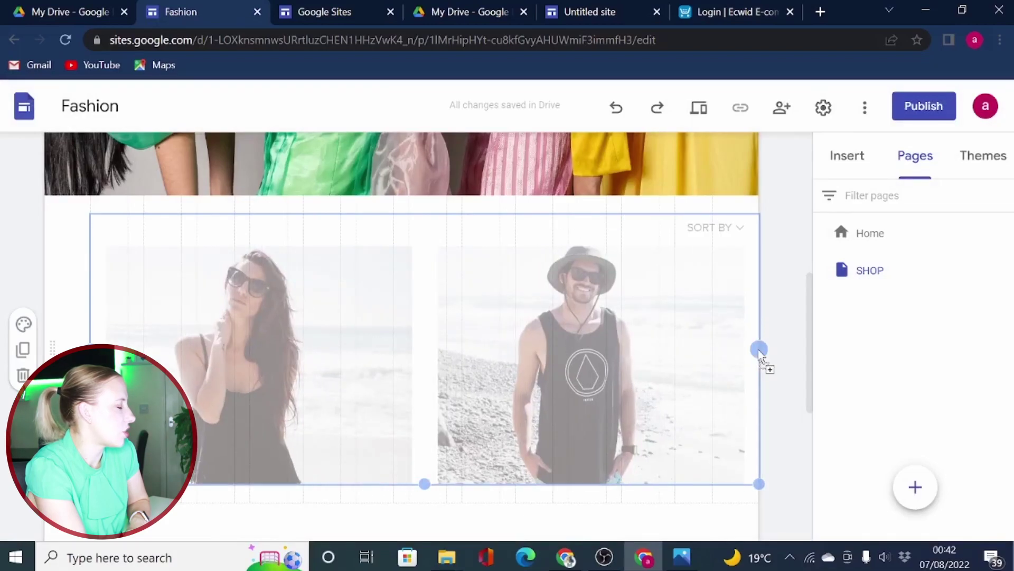
{"action": "scroll", "coordinate": [714, 349], "scroll_direction": "down", "scroll_amount": 5}
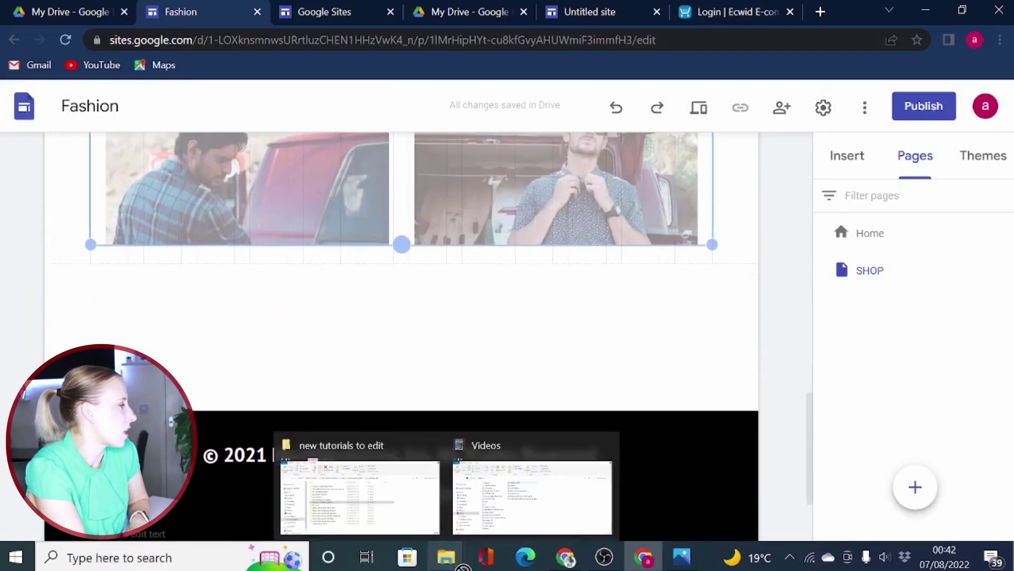
{"action": "left_click", "coordinate": [420, 203]}
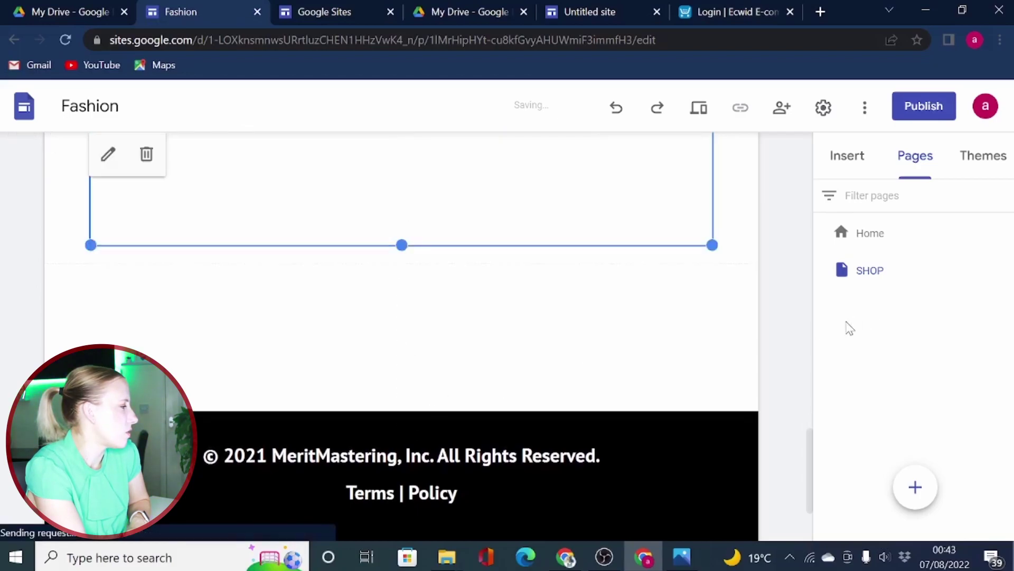
{"action": "left_click", "coordinate": [787, 328]}
{"action": "scroll", "coordinate": [781, 342], "scroll_direction": "up", "scroll_amount": 8}
{"action": "scroll", "coordinate": [781, 341], "scroll_direction": "up", "scroll_amount": 5}
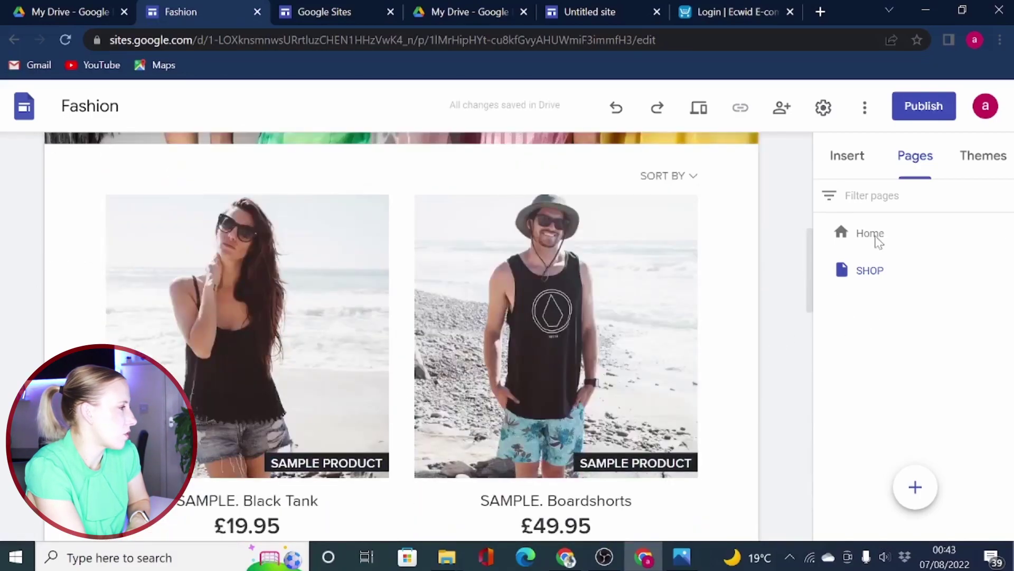
Publish the Fashion site with a web address and view the live published SHOP page.
{"action": "left_click", "coordinate": [924, 106]}
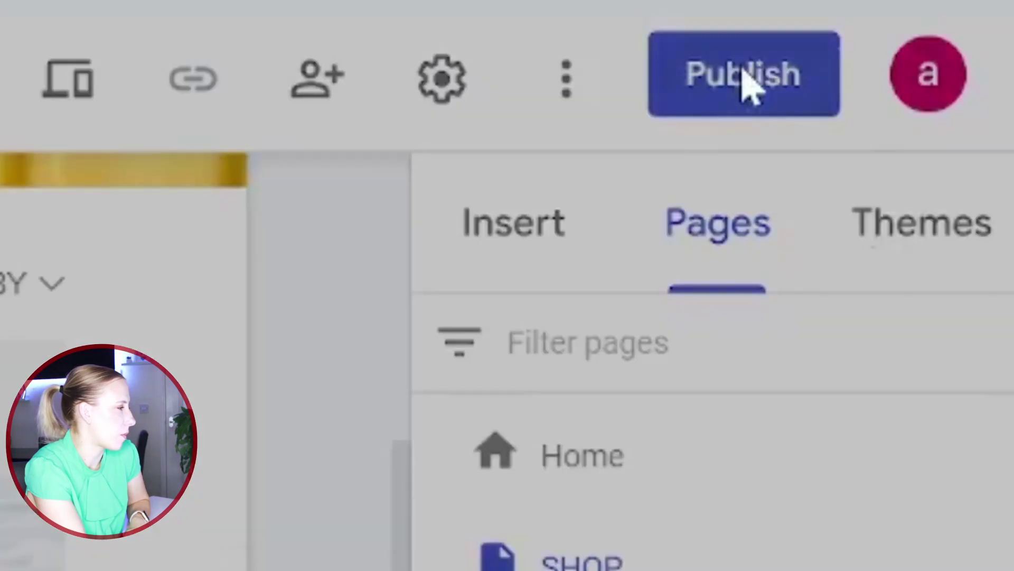
{"action": "left_click", "coordinate": [745, 75]}
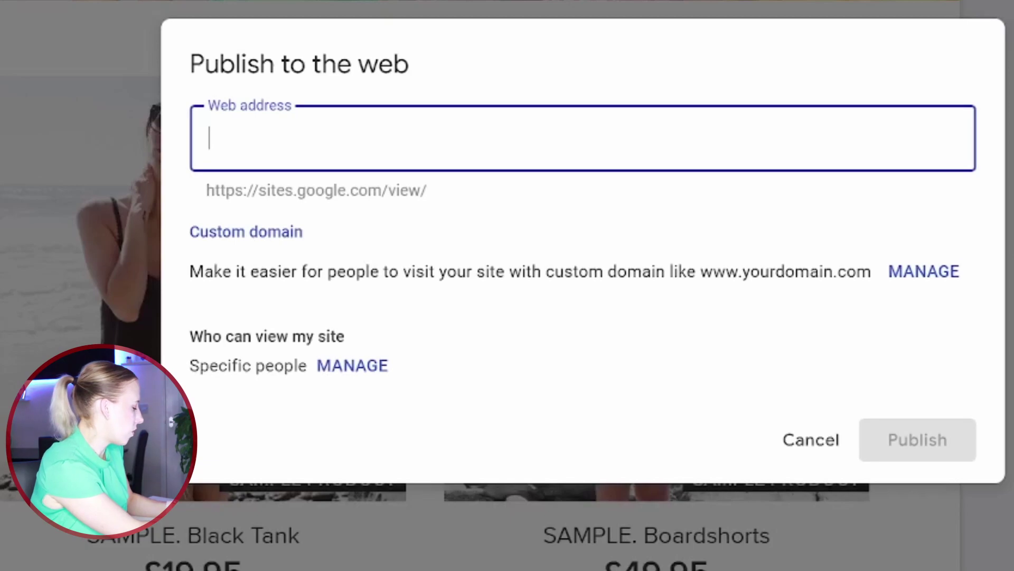
{"action": "type", "text": "f"}
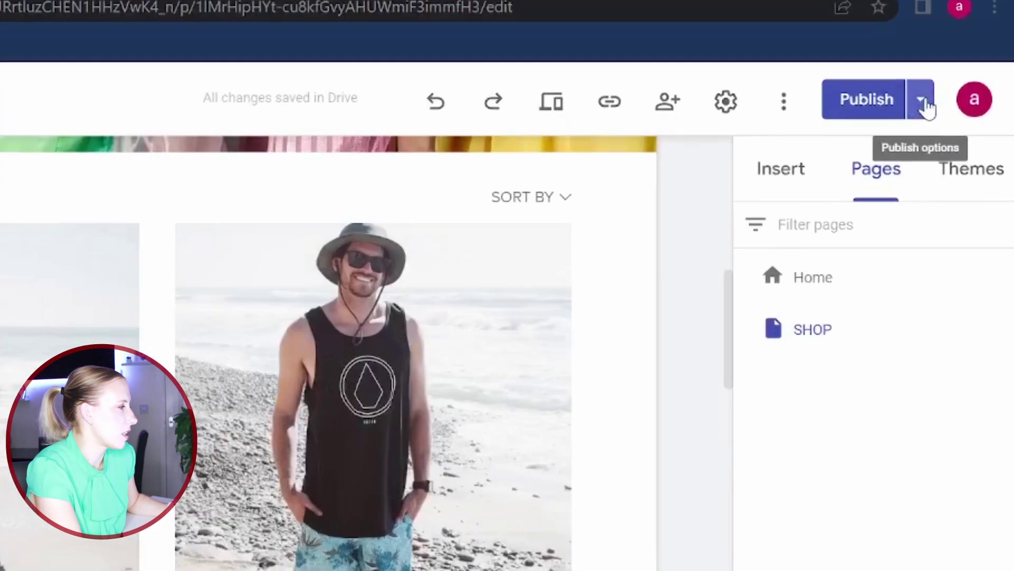
{"action": "left_click", "coordinate": [947, 106]}
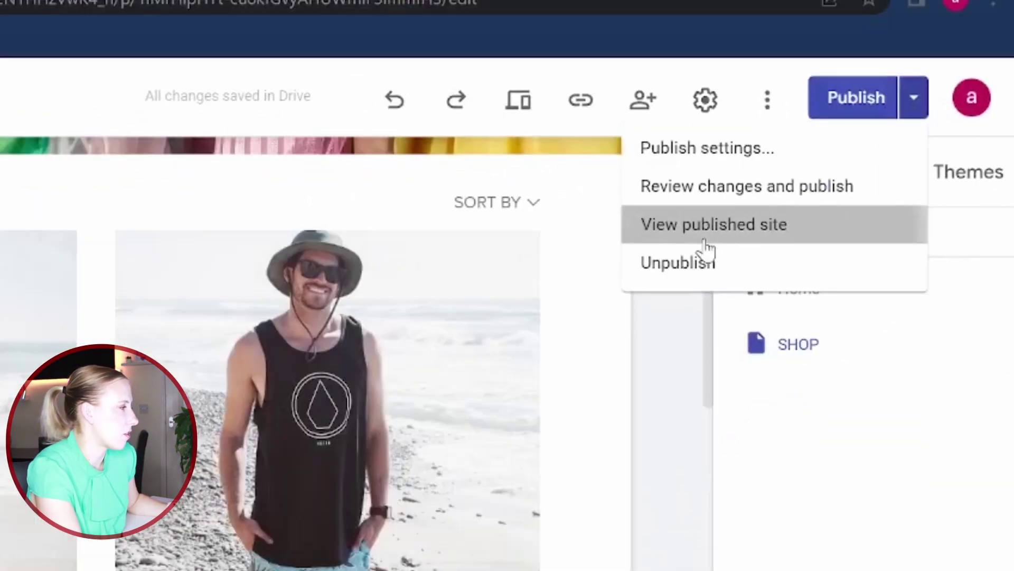
{"action": "left_click", "coordinate": [707, 230]}
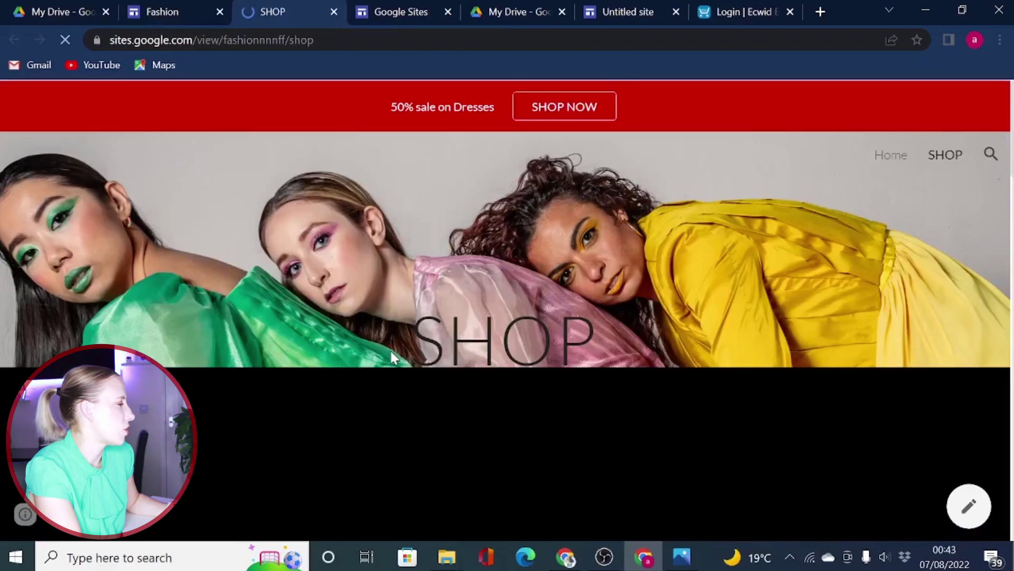
{"action": "scroll", "coordinate": [390, 349], "scroll_direction": "down", "scroll_amount": 5}
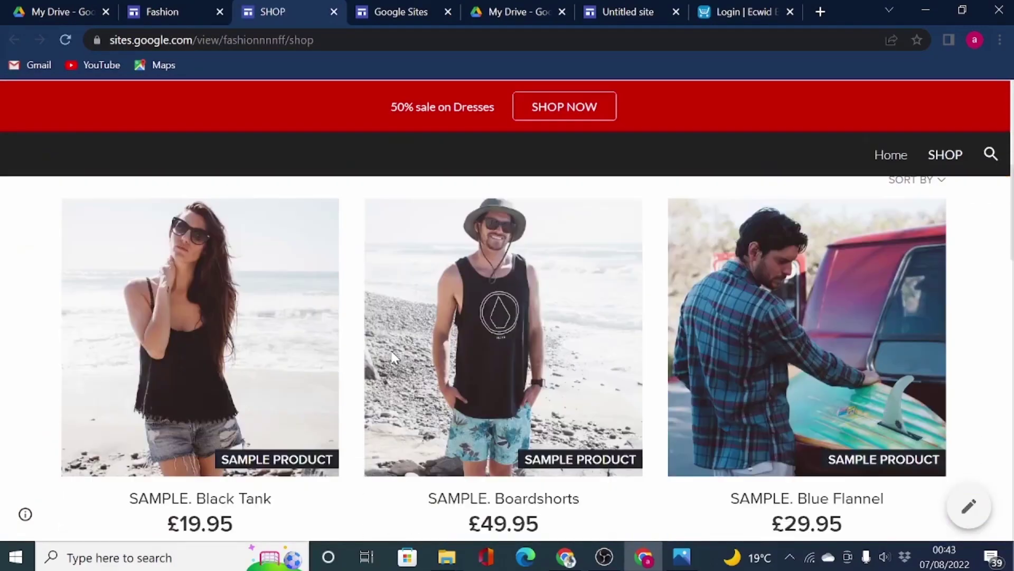
Add a size-S SAMPLE Black Tank (£19.95) to the bag and go to checkout.
{"action": "left_click", "coordinate": [171, 290]}
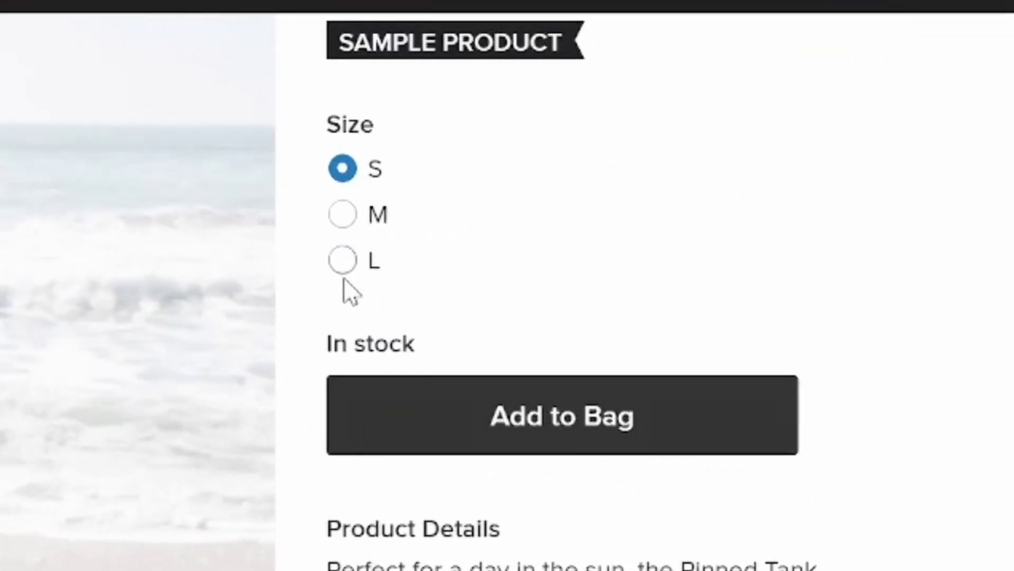
{"action": "scroll", "coordinate": [352, 290], "scroll_direction": "down", "scroll_amount": 2}
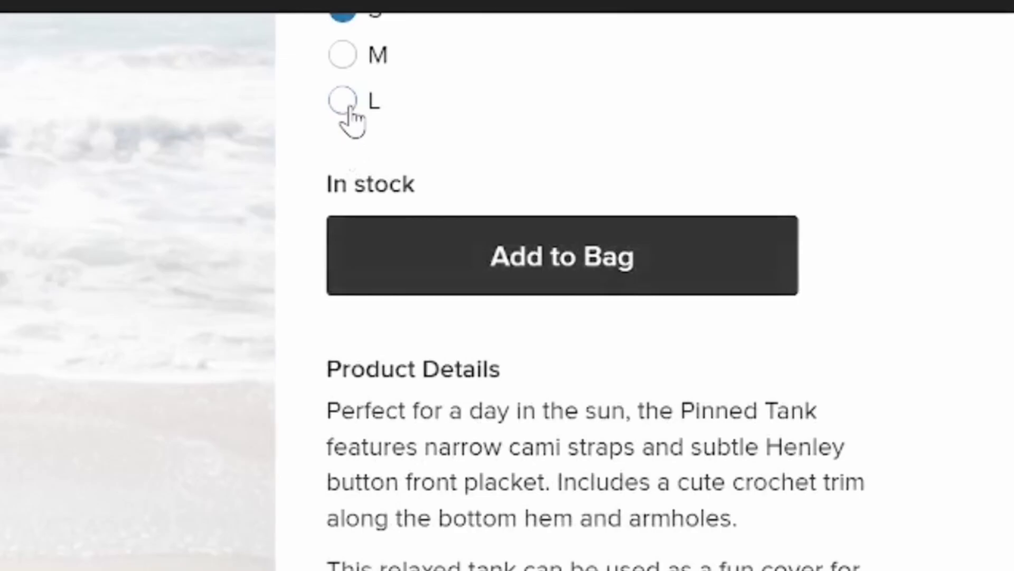
{"action": "left_click", "coordinate": [468, 262]}
{"action": "scroll", "coordinate": [733, 303], "scroll_direction": "down", "scroll_amount": 5}
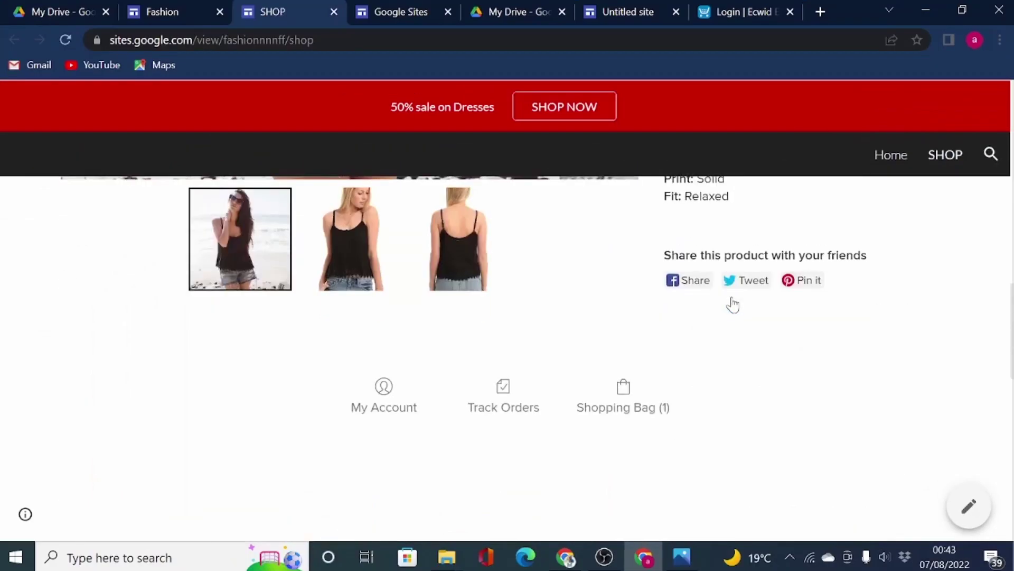
{"action": "scroll", "coordinate": [733, 304], "scroll_direction": "up", "scroll_amount": 1}
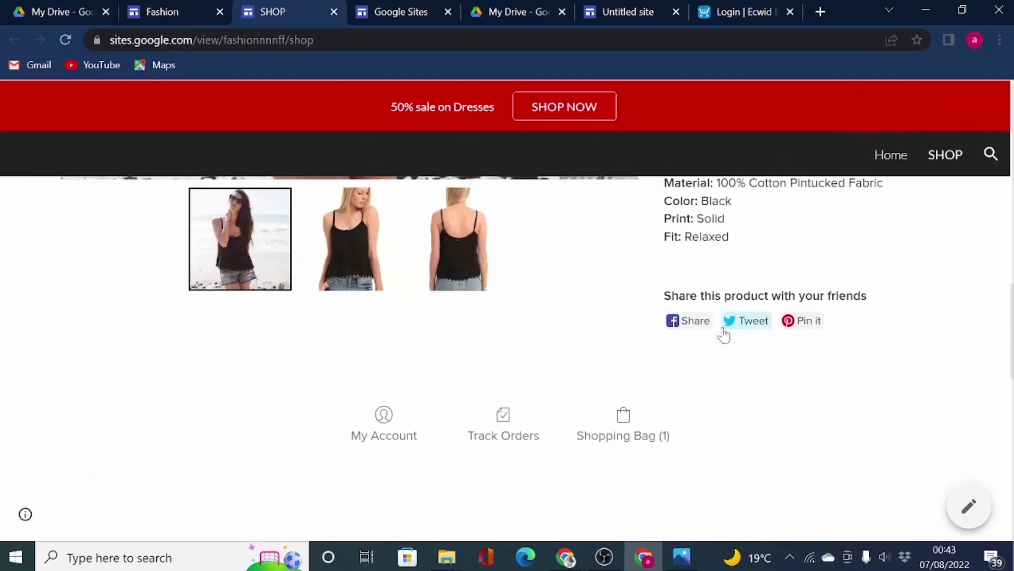
{"action": "left_click", "coordinate": [643, 440]}
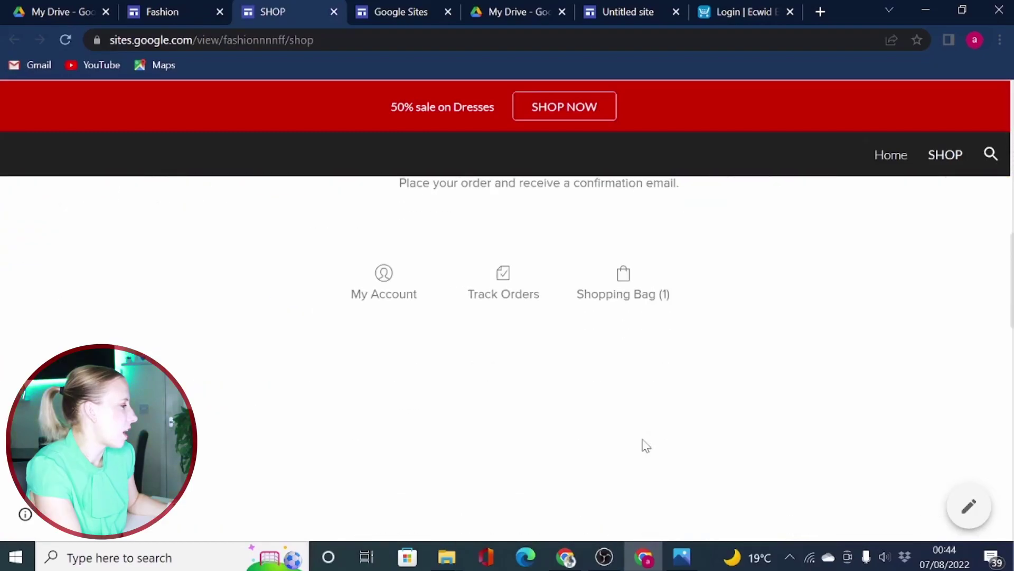
Place the Black Tank test order with the autofilled email, paying by cash, total £19.95.
{"action": "left_click", "coordinate": [547, 373]}
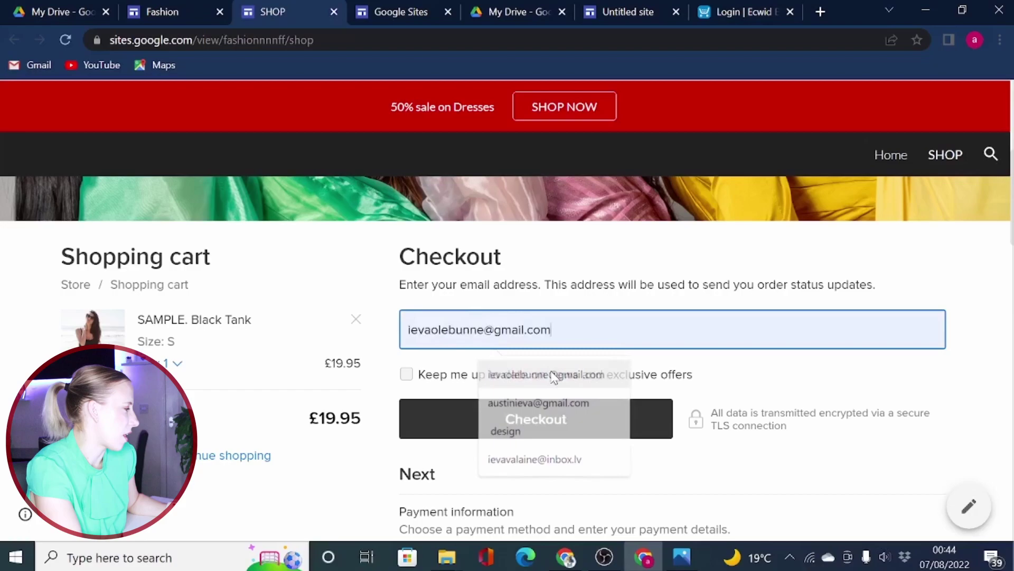
{"action": "left_click", "coordinate": [536, 418]}
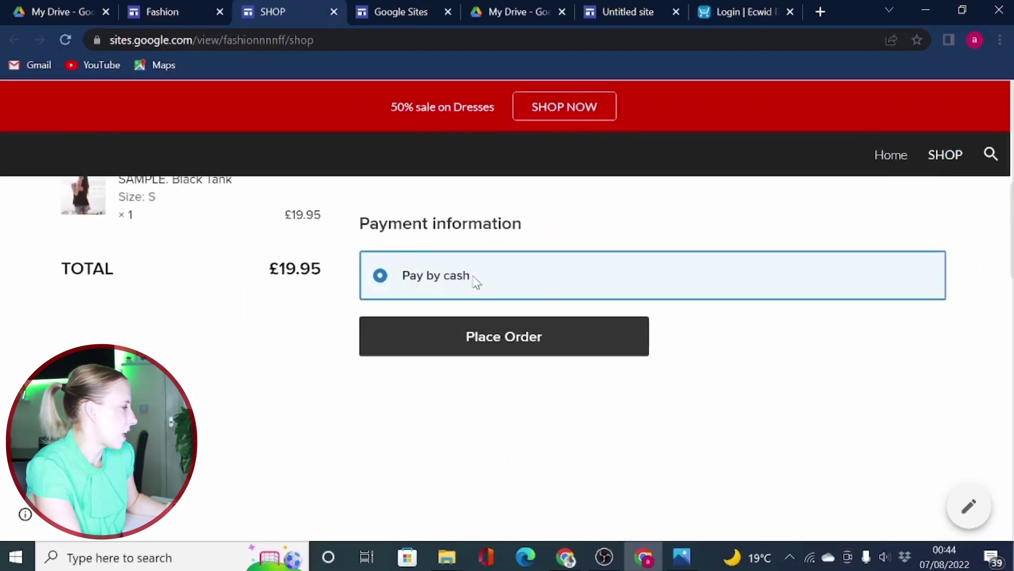
{"action": "scroll", "coordinate": [476, 278], "scroll_direction": "up", "scroll_amount": 4}
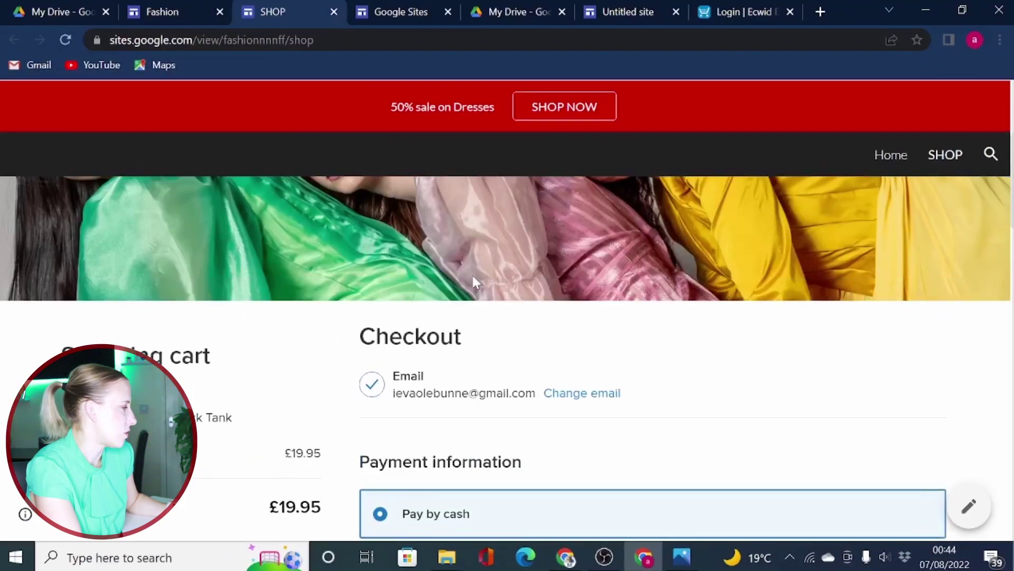
{"action": "scroll", "coordinate": [640, 339], "scroll_direction": "down", "scroll_amount": 1}
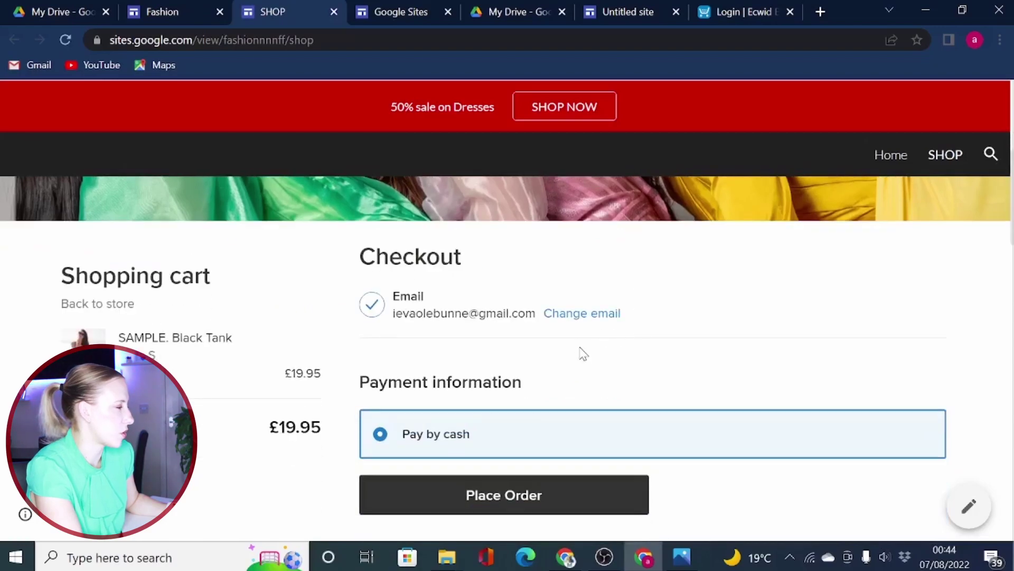
{"action": "scroll", "coordinate": [583, 353], "scroll_direction": "down", "scroll_amount": 1}
{"action": "left_click", "coordinate": [494, 426]}
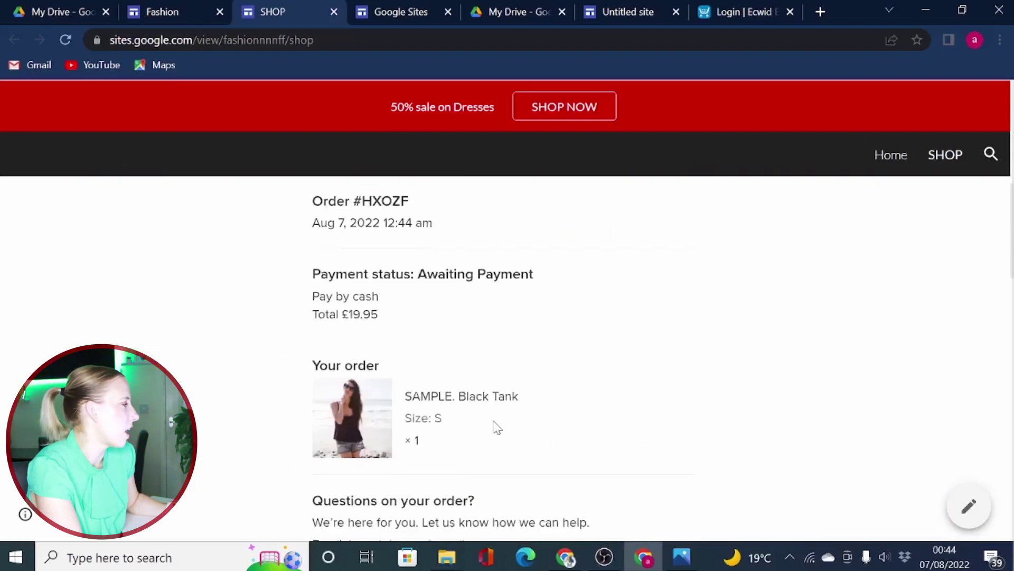
{"action": "scroll", "coordinate": [497, 426], "scroll_direction": "down", "scroll_amount": 3}
{"action": "scroll", "coordinate": [497, 427], "scroll_direction": "up", "scroll_amount": 5}
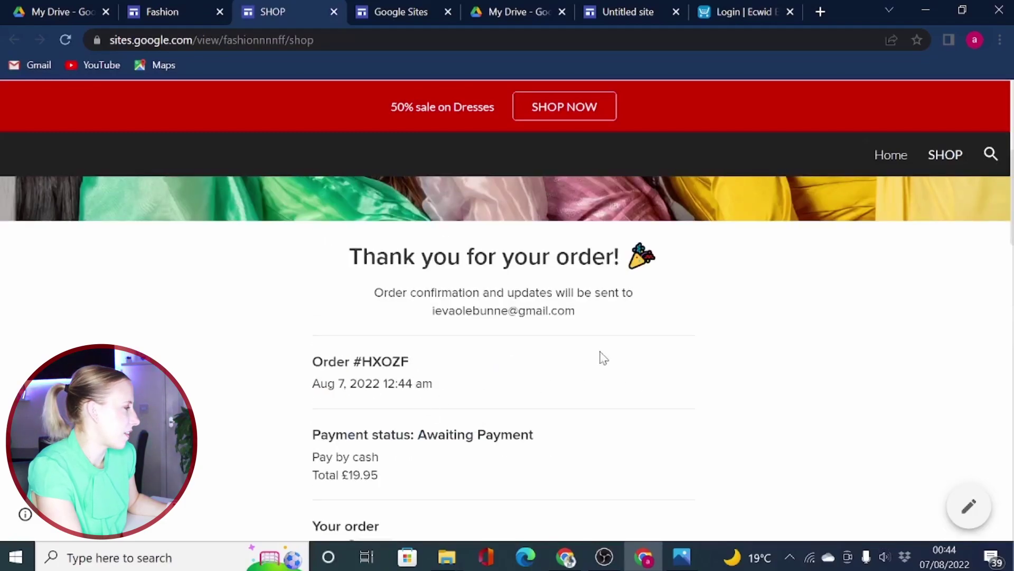
{"action": "scroll", "coordinate": [869, 444], "scroll_direction": "down", "scroll_amount": 1}
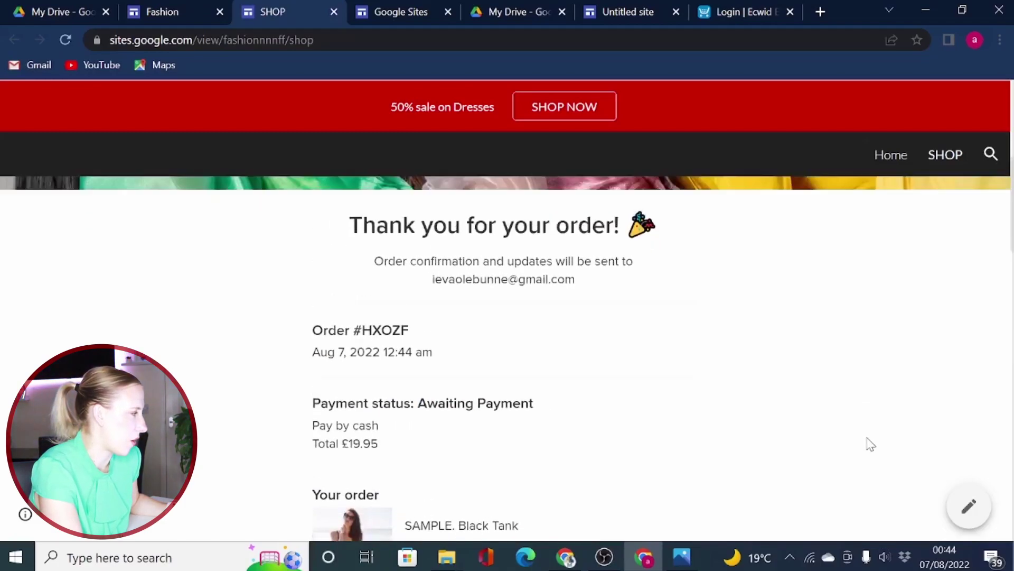
{"action": "scroll", "coordinate": [869, 444], "scroll_direction": "up", "scroll_amount": 2}
{"action": "scroll", "coordinate": [895, 432], "scroll_direction": "up", "scroll_amount": 4}
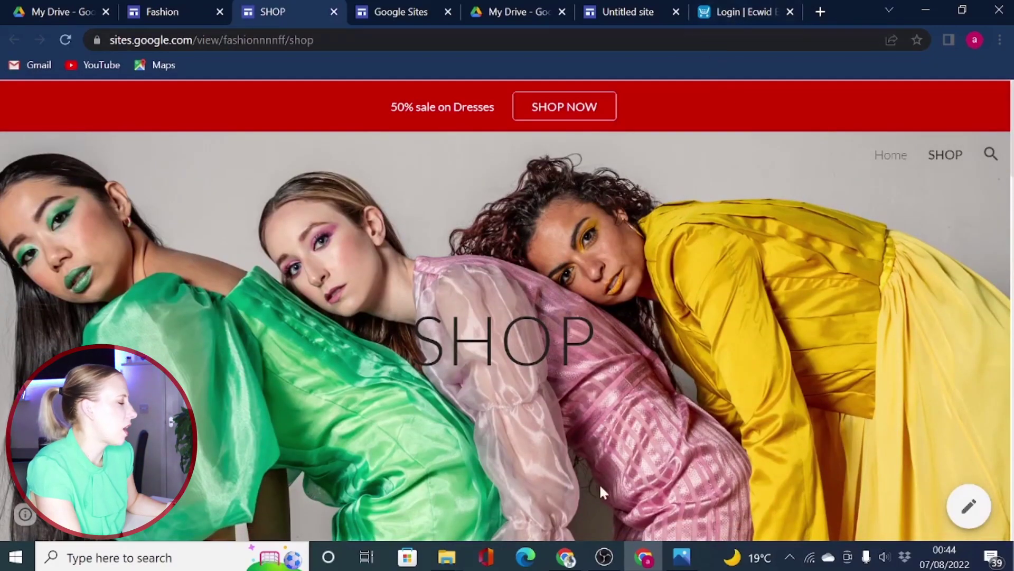
Return to the Ecwid admin and show Payment settings with Pay by cash enabled.
{"action": "left_click", "coordinate": [567, 557]}
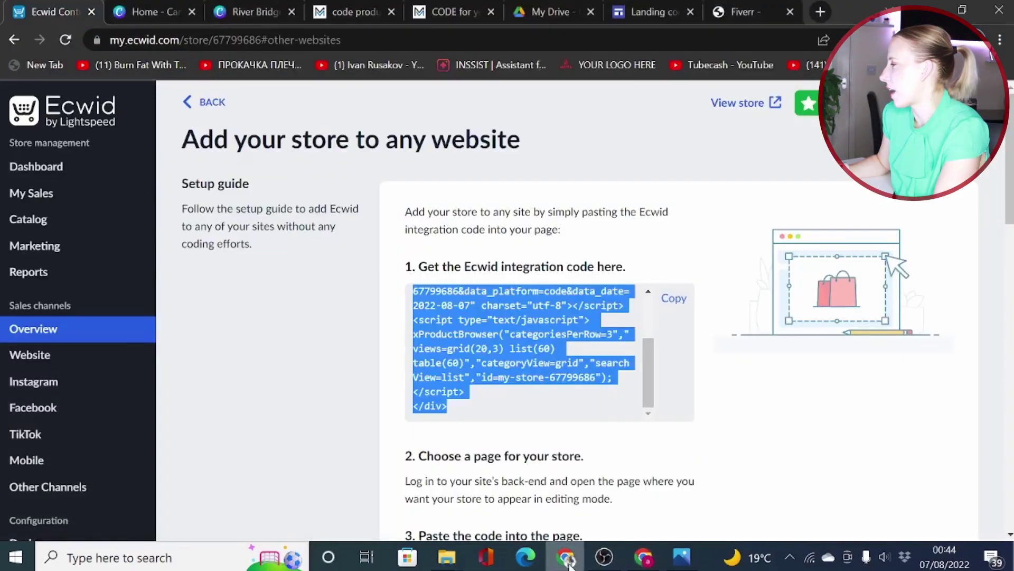
{"action": "scroll", "coordinate": [155, 475], "scroll_direction": "down", "scroll_amount": 5}
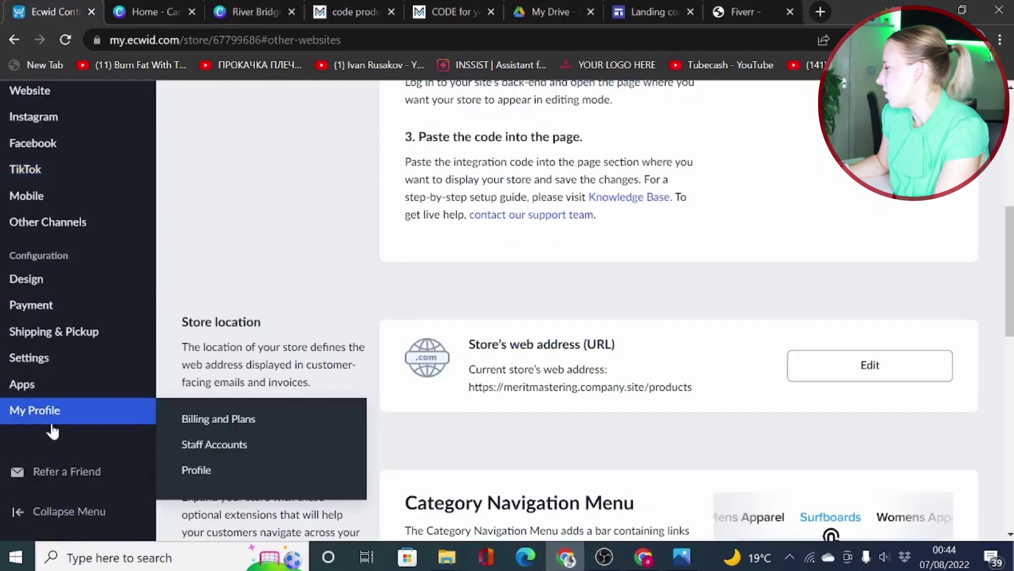
{"action": "left_click", "coordinate": [31, 305]}
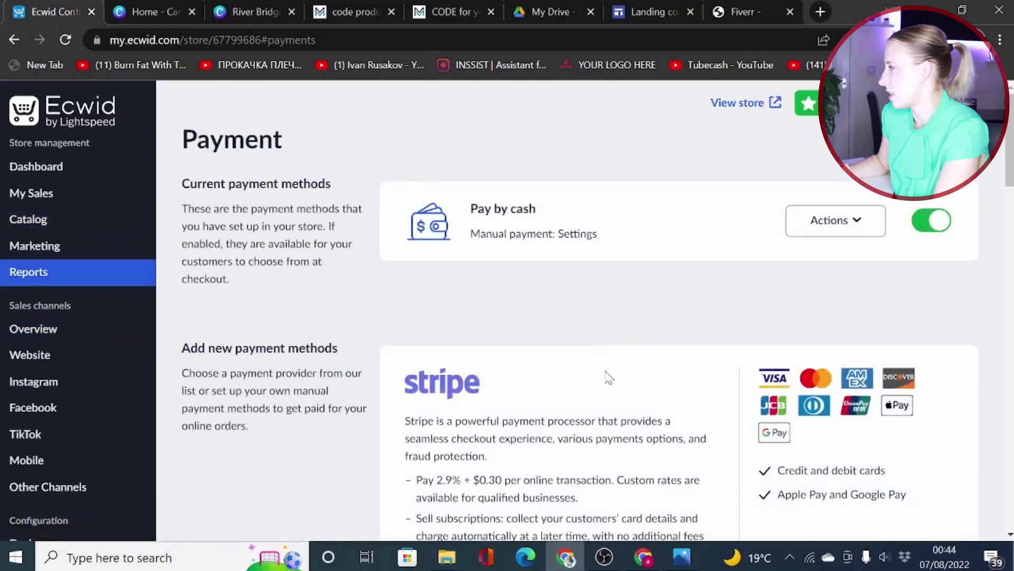